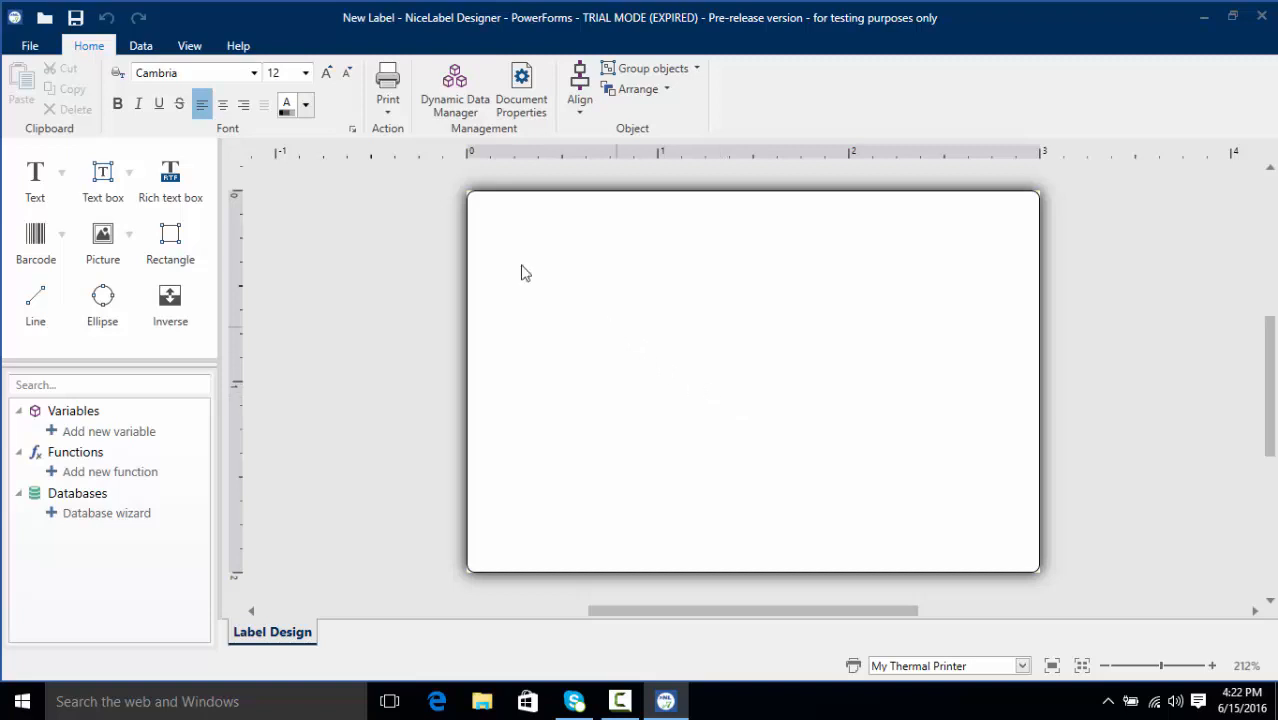
Step: Start the Excel database wizard and choose Pasta.xls from the Database folder as the connection file
left_click(141, 52)
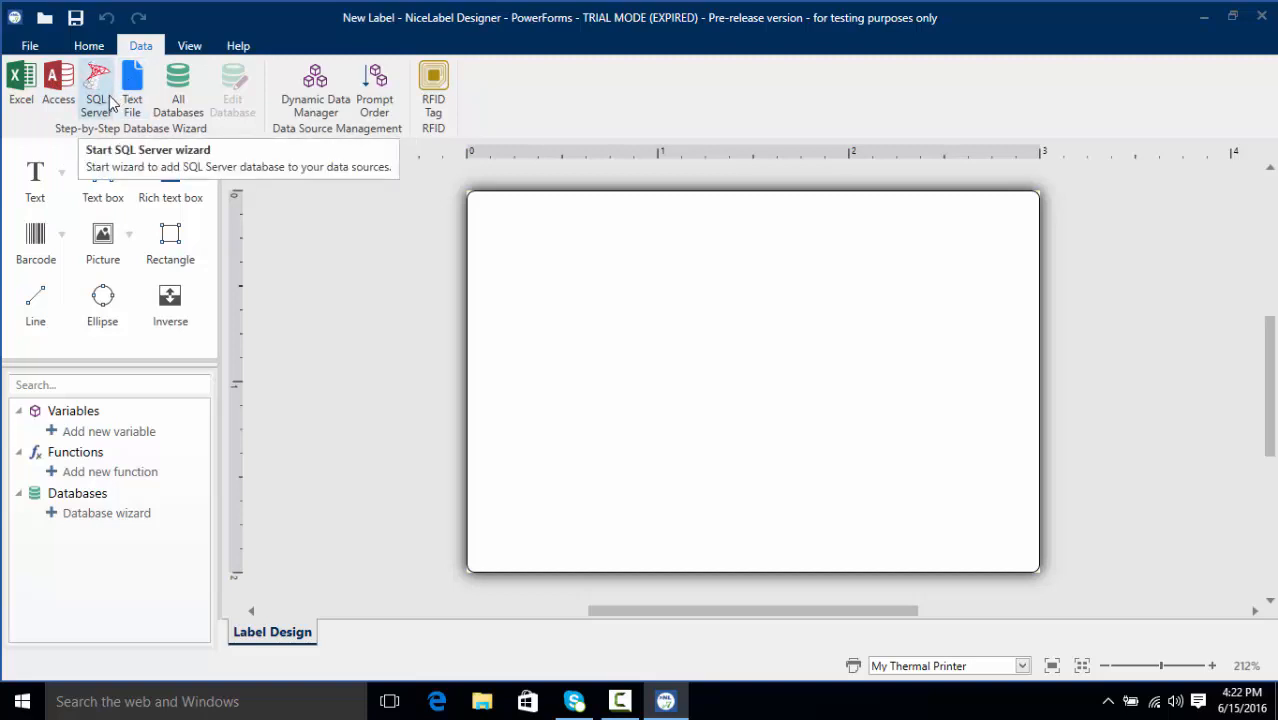
left_click(16, 79)
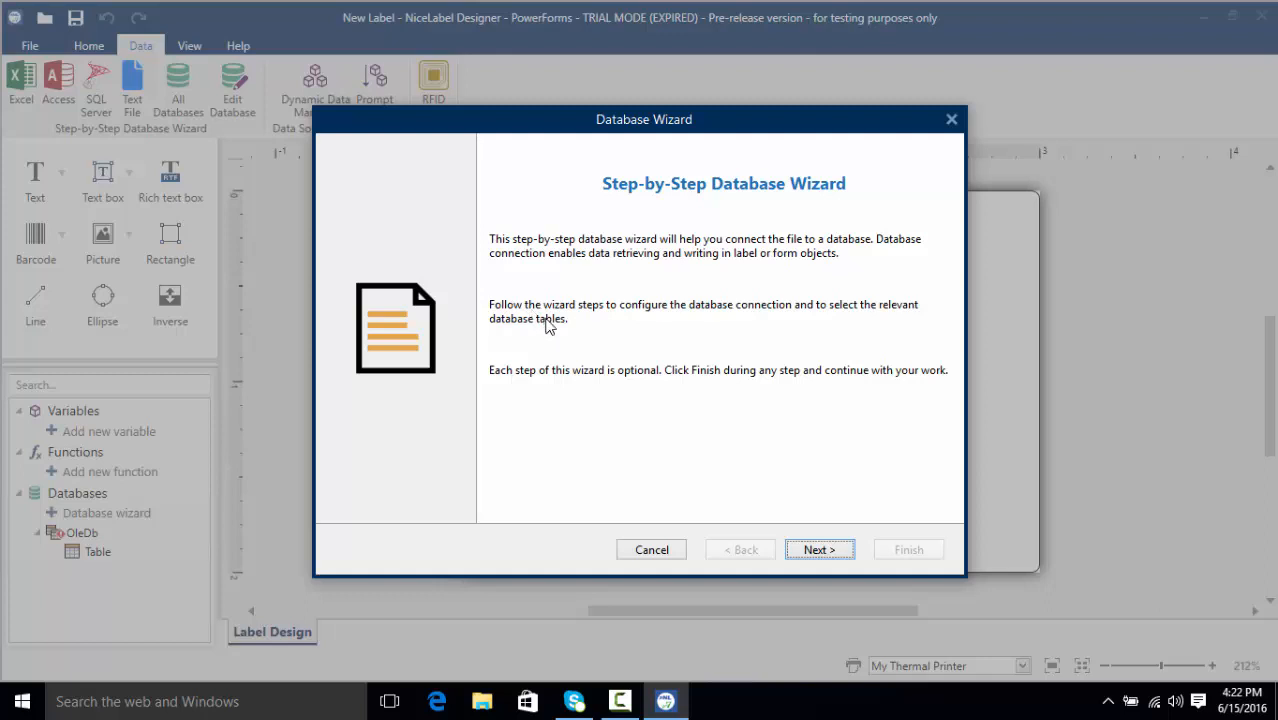
left_click(845, 553)
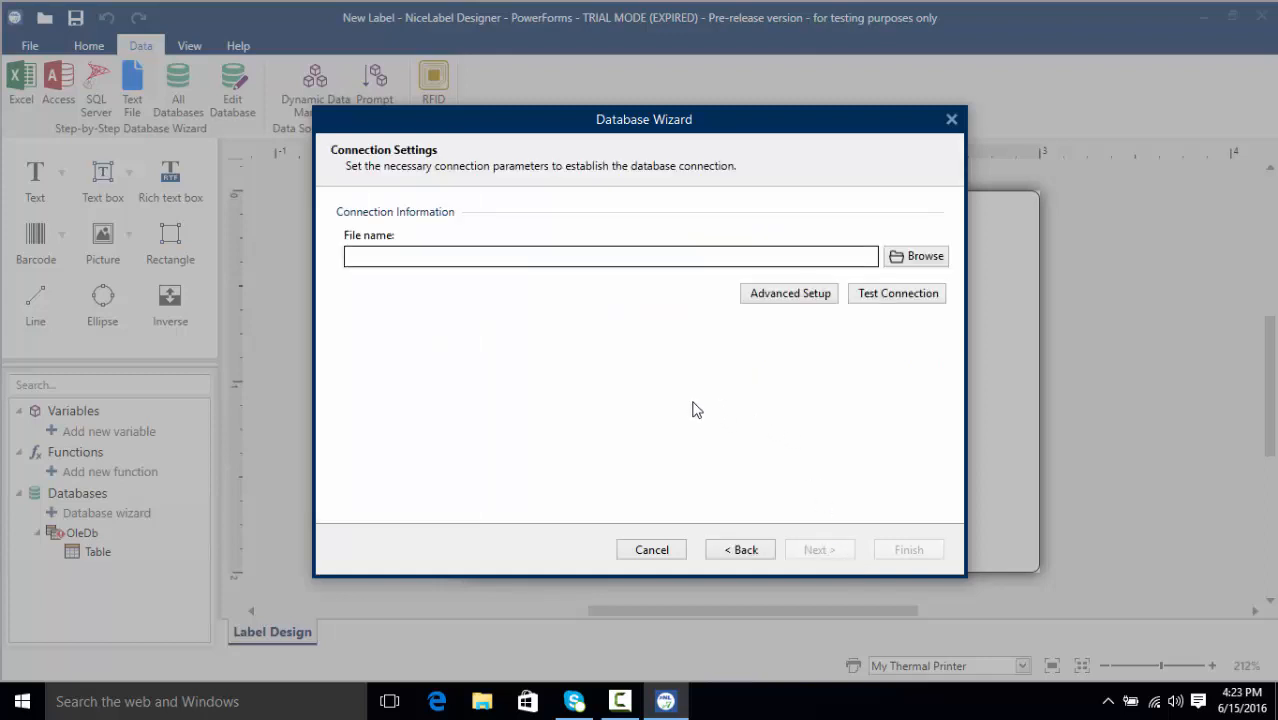
left_click(927, 261)
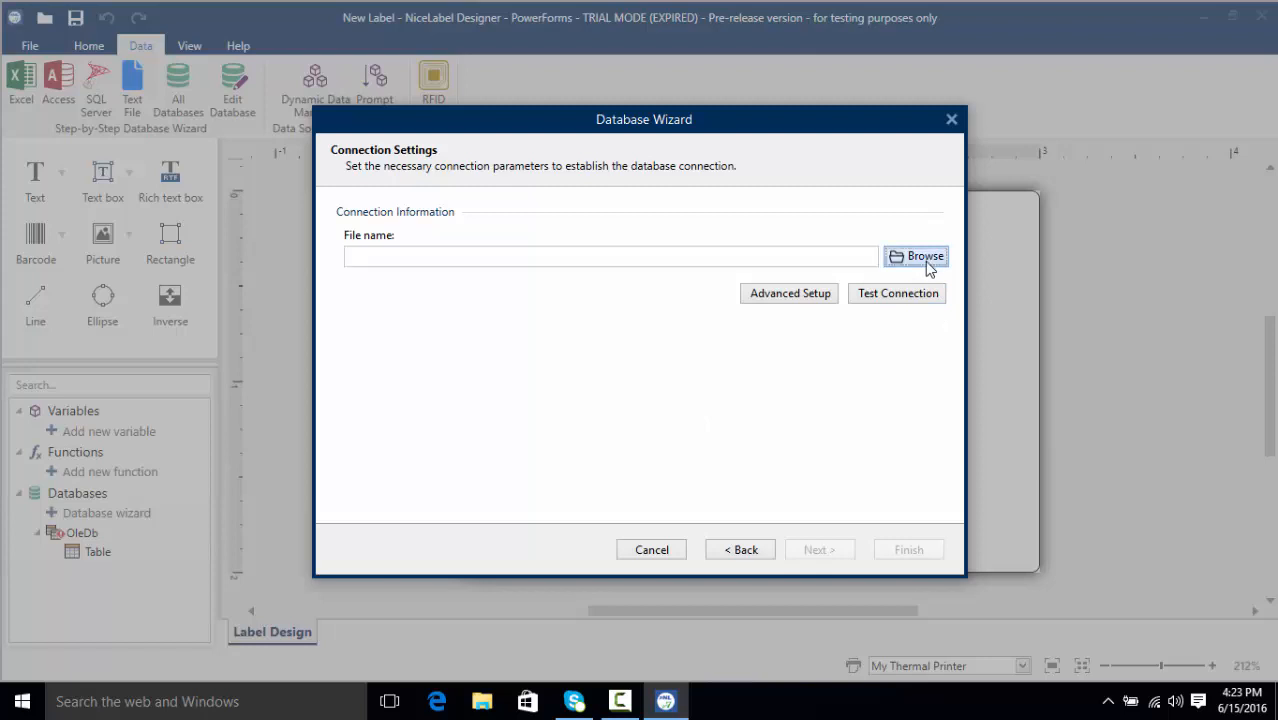
left_click(699, 236)
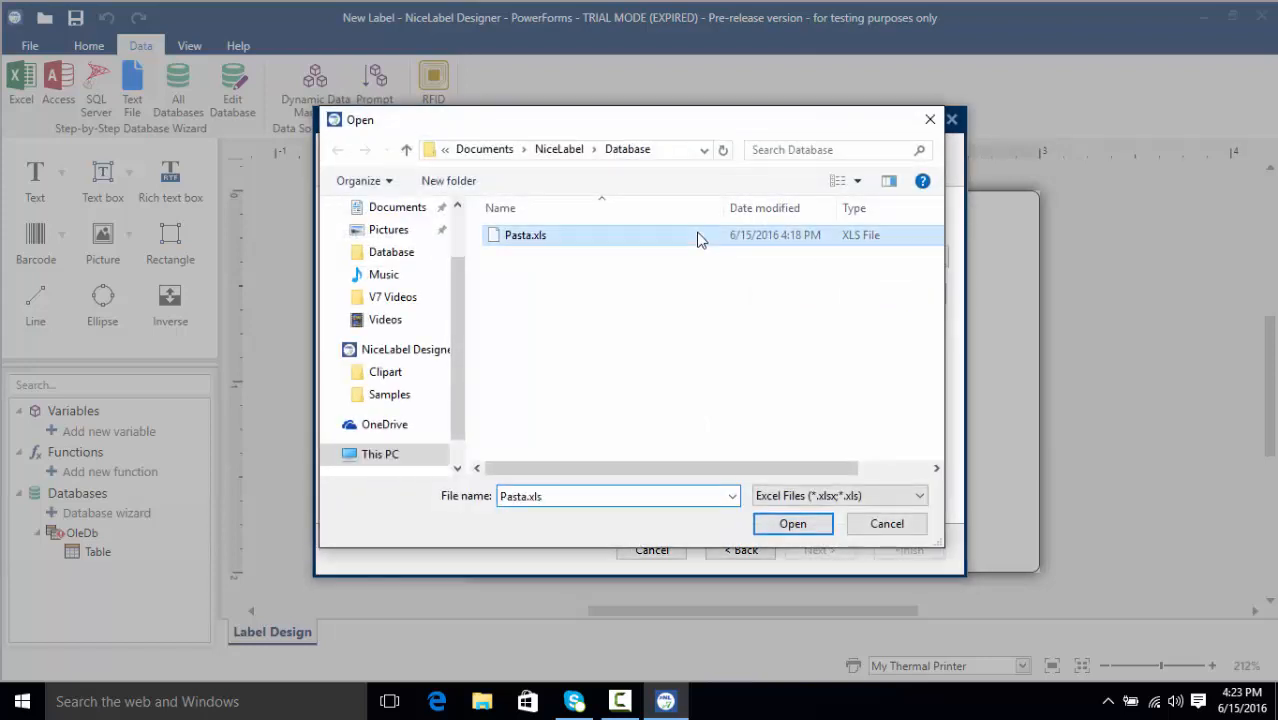
left_click(788, 525)
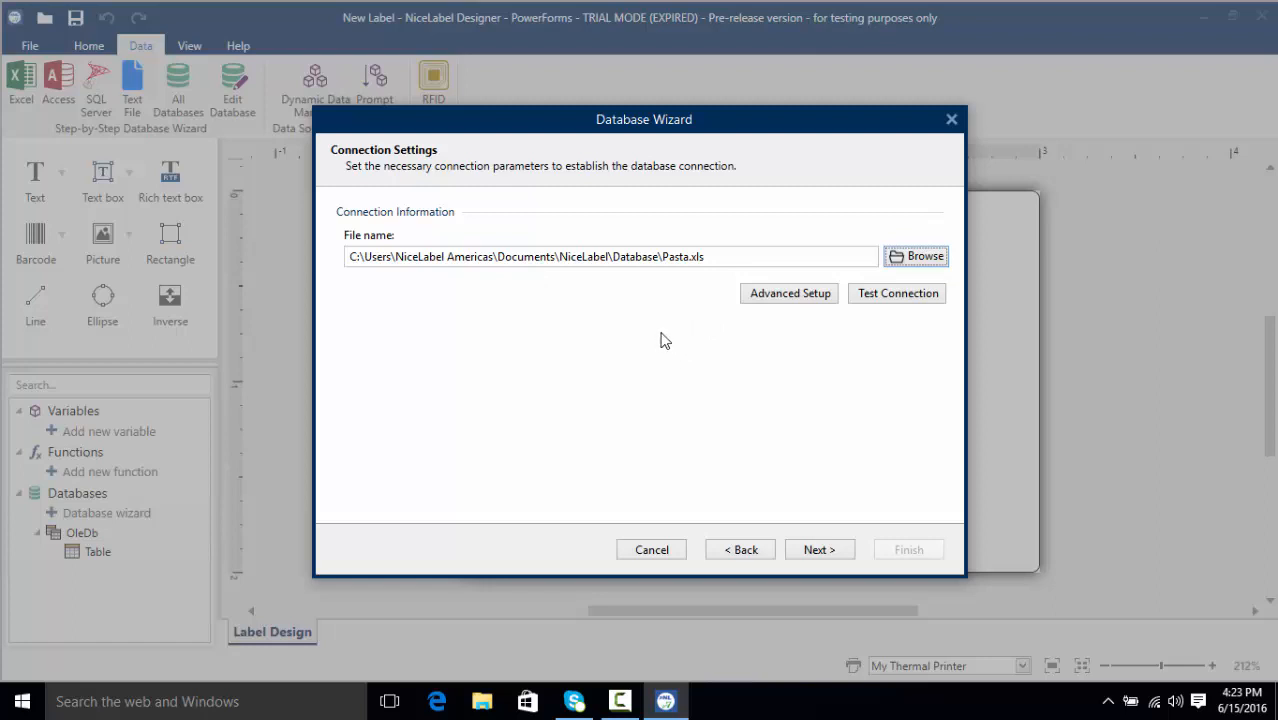
Step: Test the connection to Pasta.xls and review its advanced data link properties
left_click(869, 295)
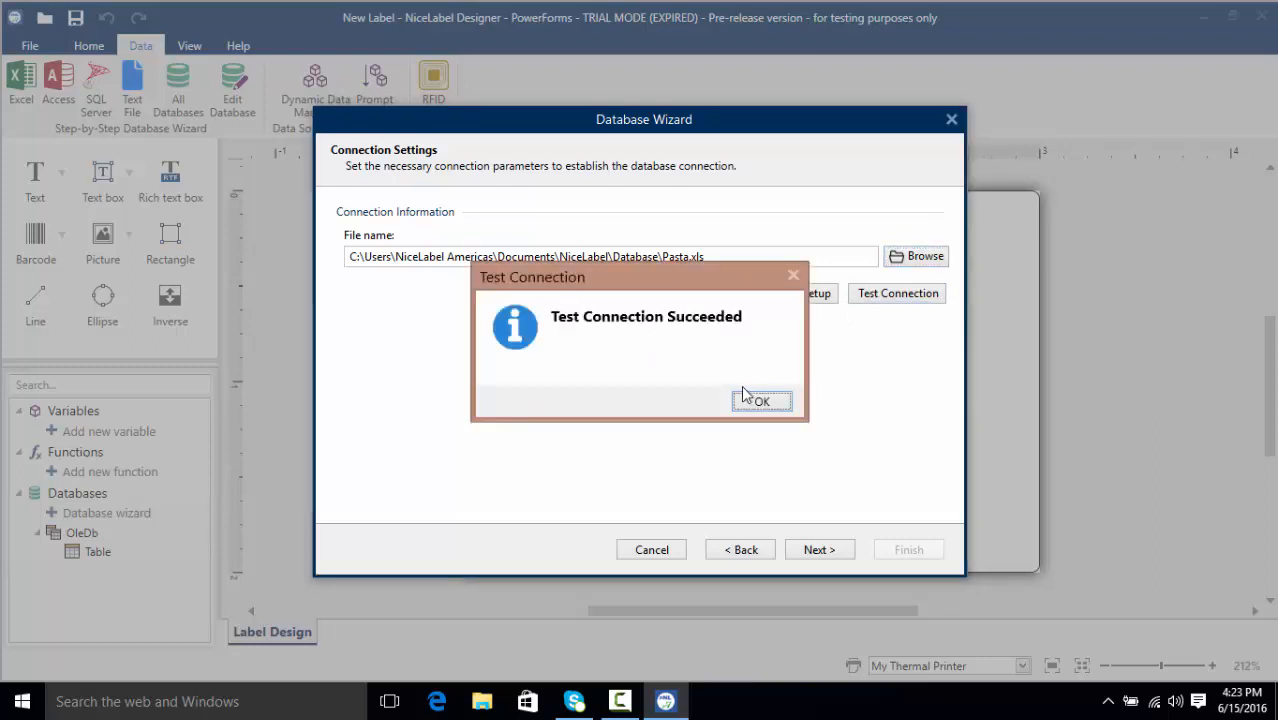
left_click(748, 399)
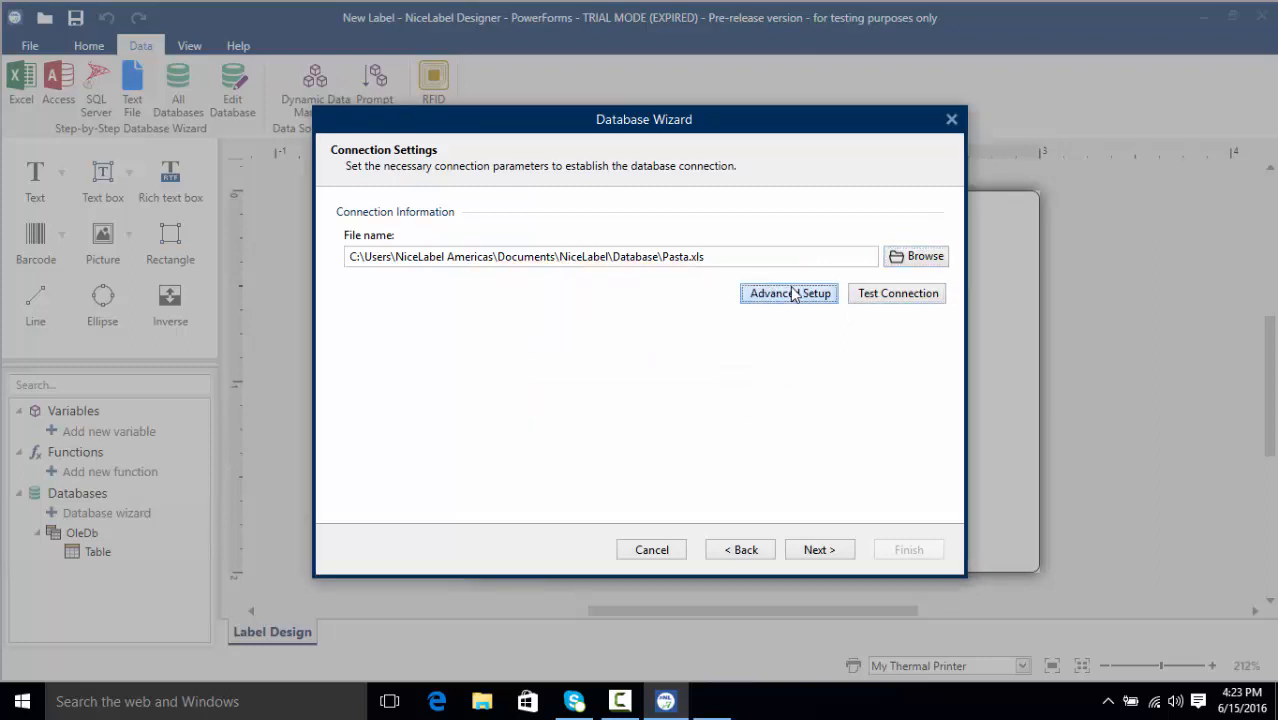
left_click(793, 293)
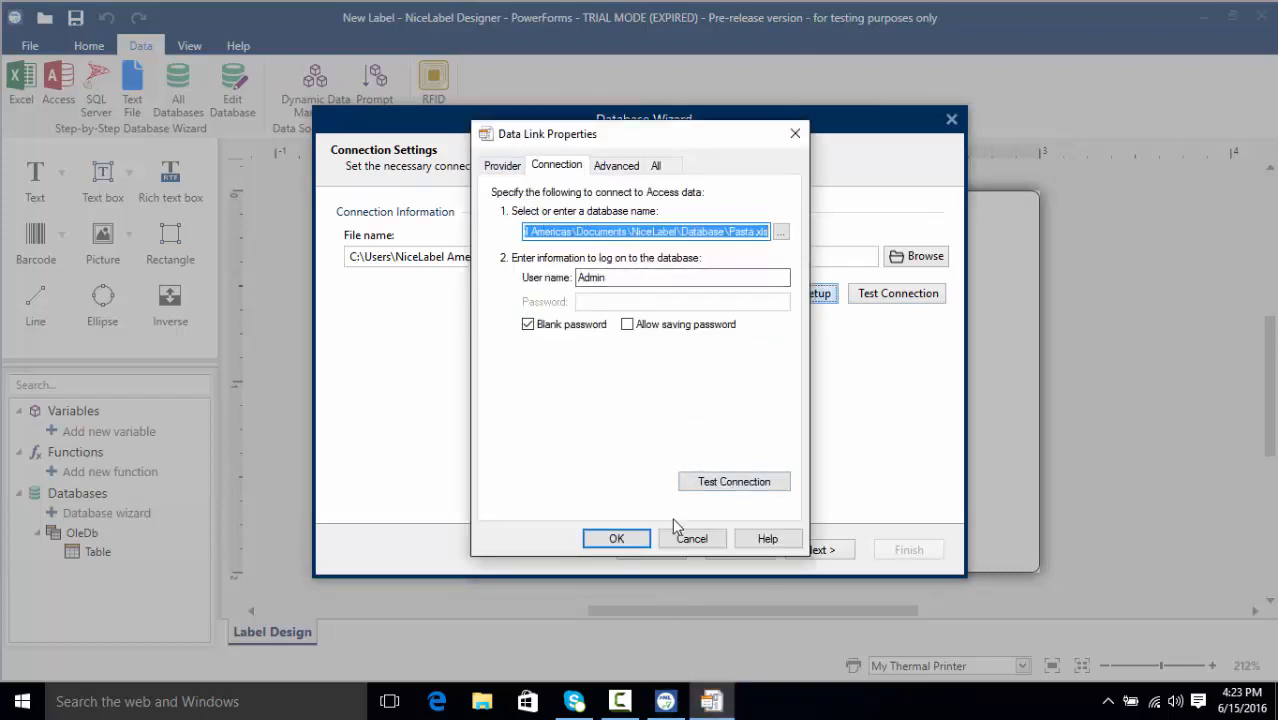
left_click(645, 538)
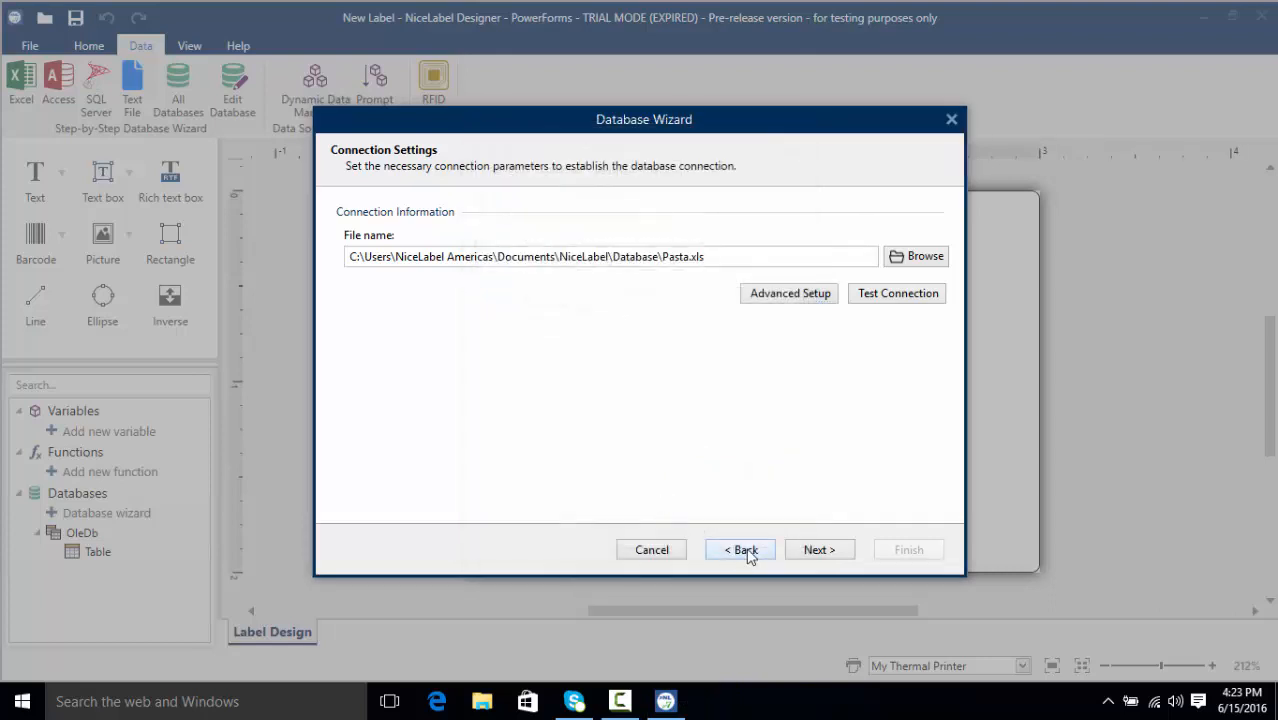
Step: Continue to the table and field selection and keep Pasta as the table
left_click(800, 550)
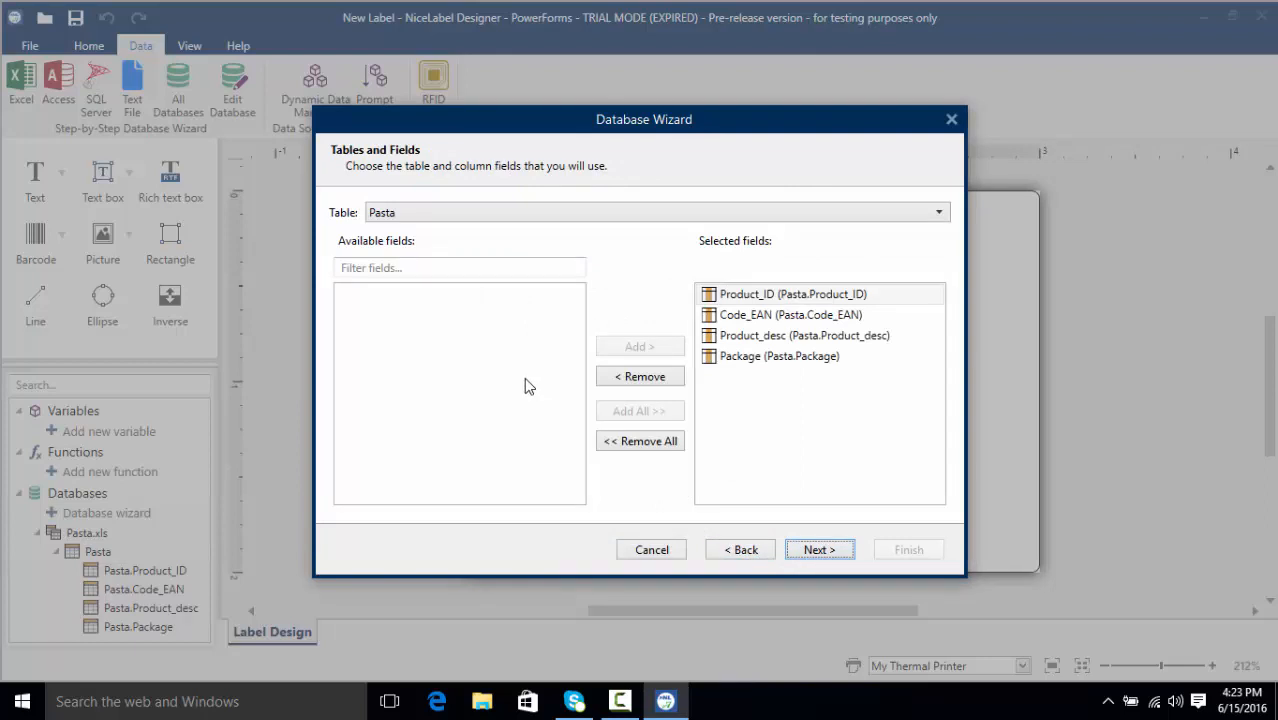
left_click(640, 215)
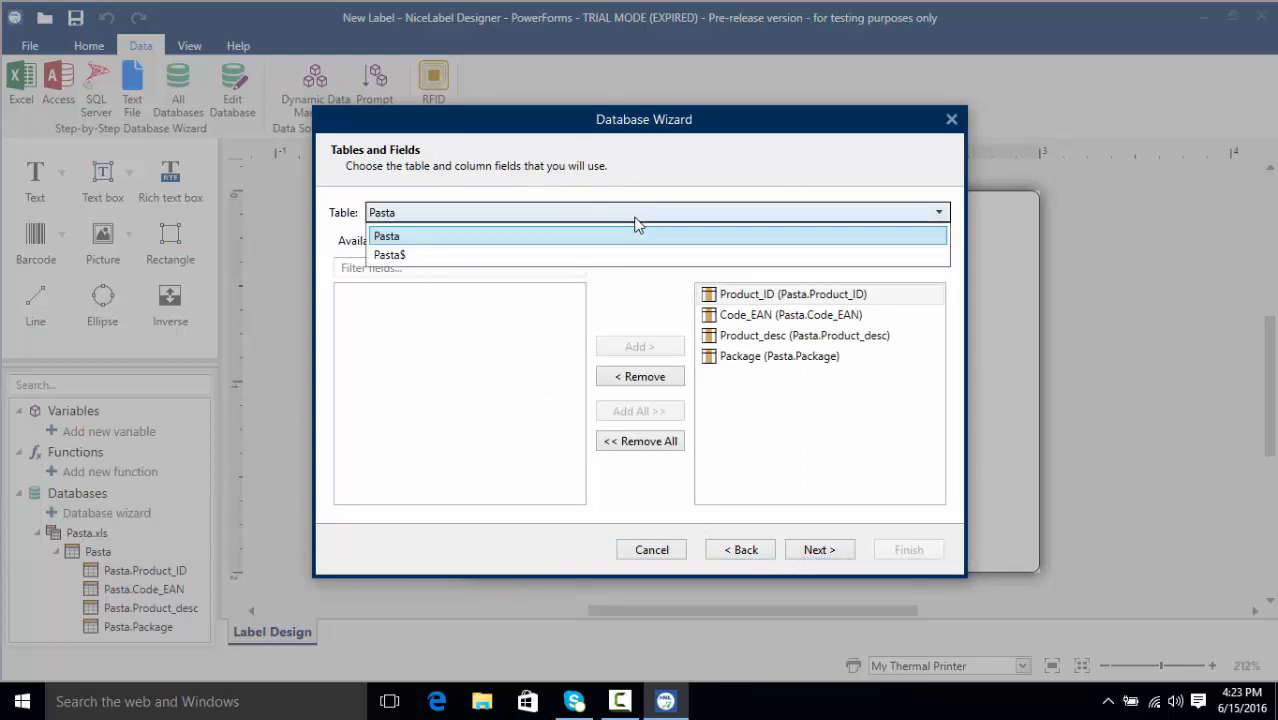
left_click(636, 224)
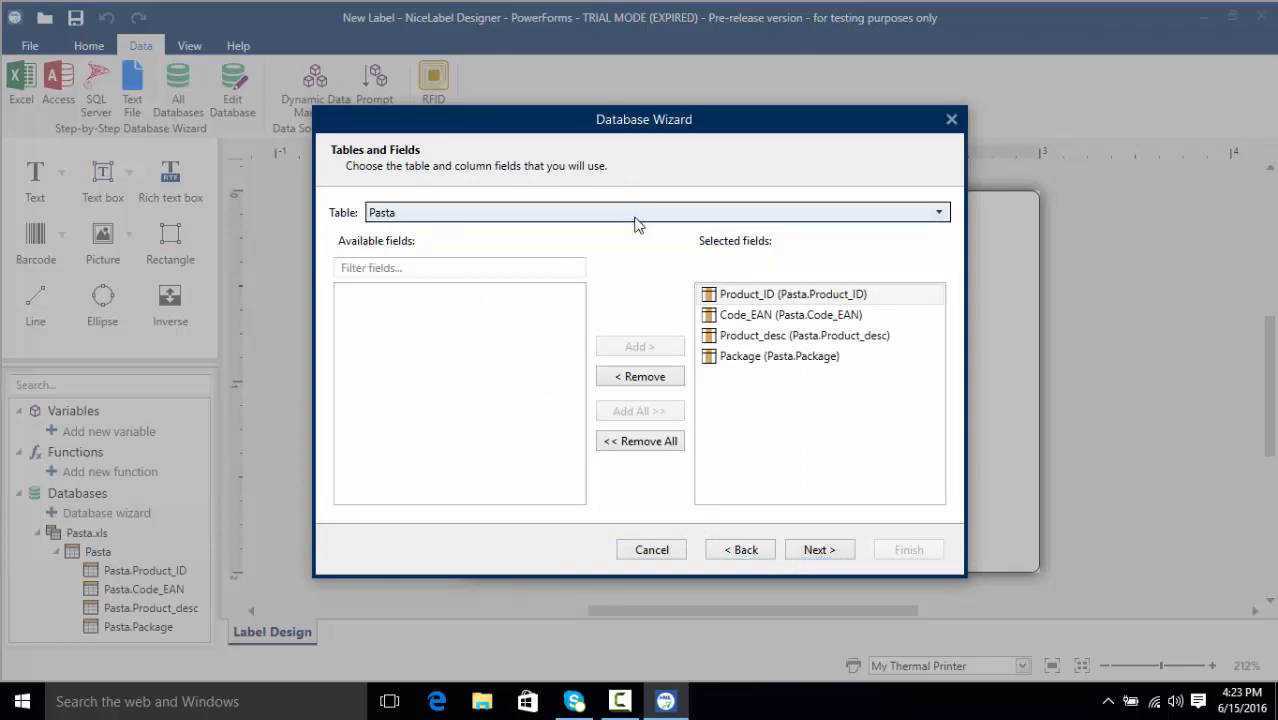
Step: Remove the Code_EAN field from the selected fields and add it back
left_click(758, 316)
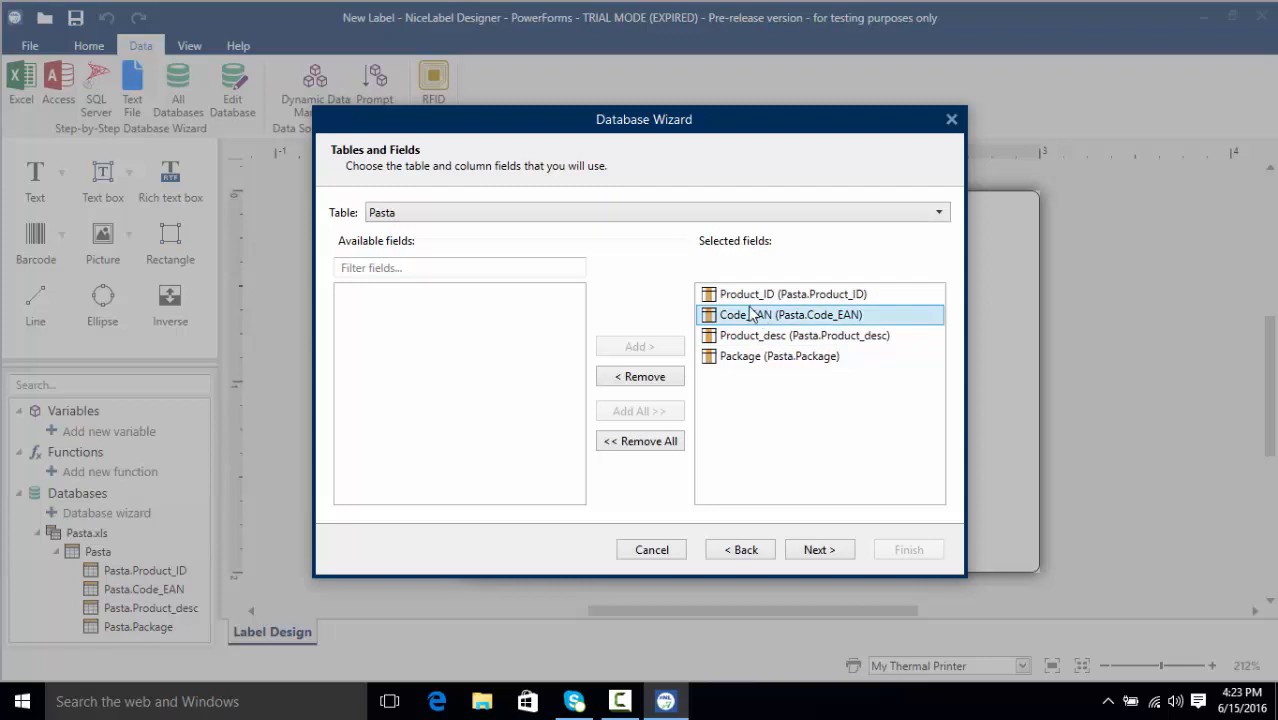
left_click(668, 381)
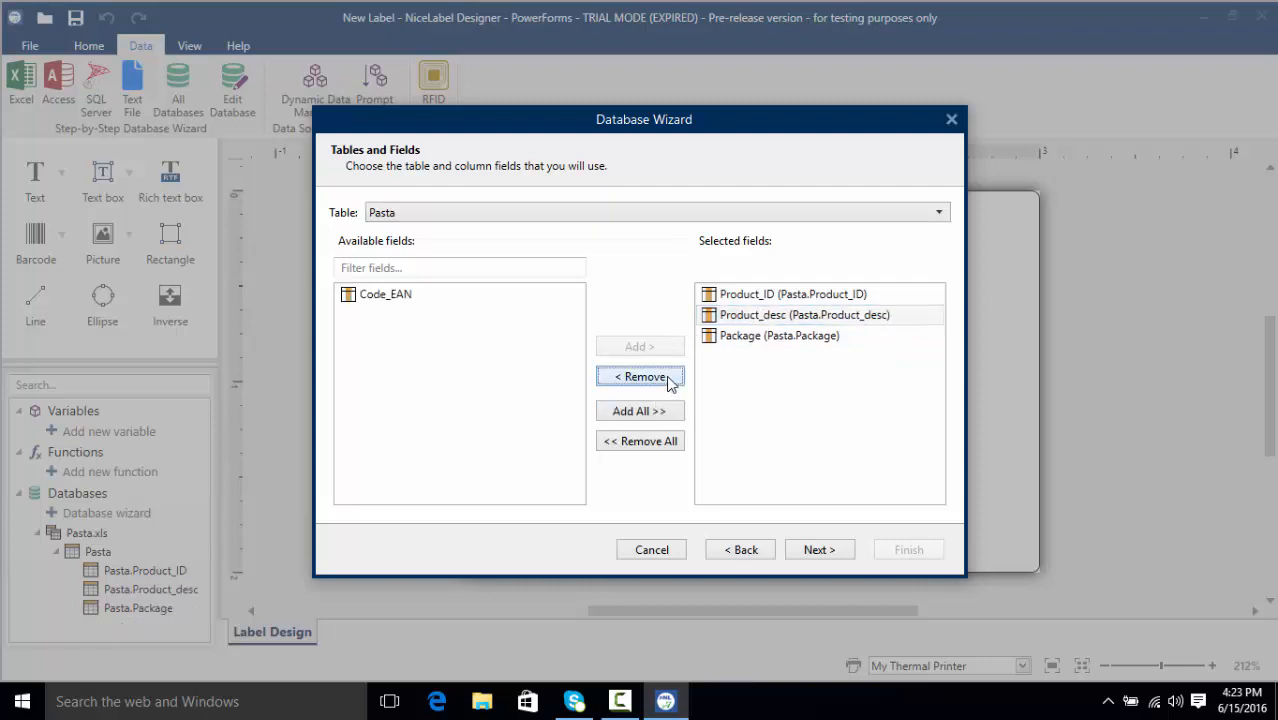
left_click(376, 294)
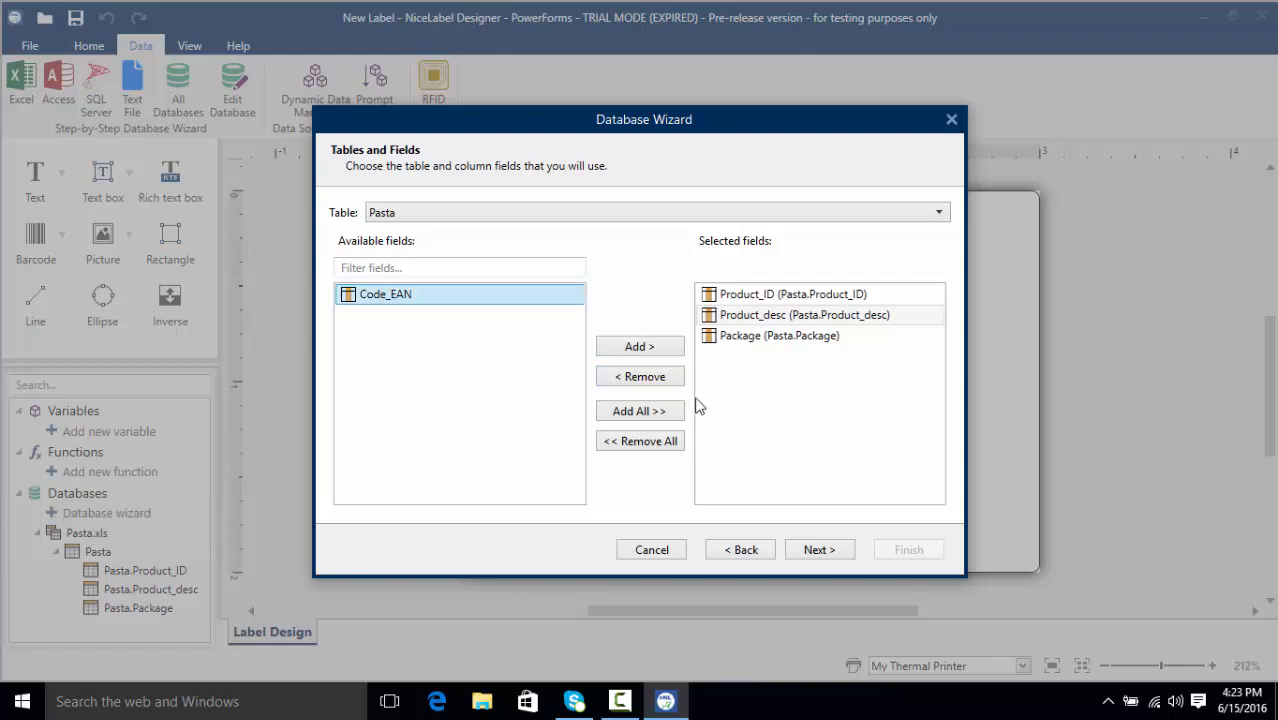
left_click(650, 349)
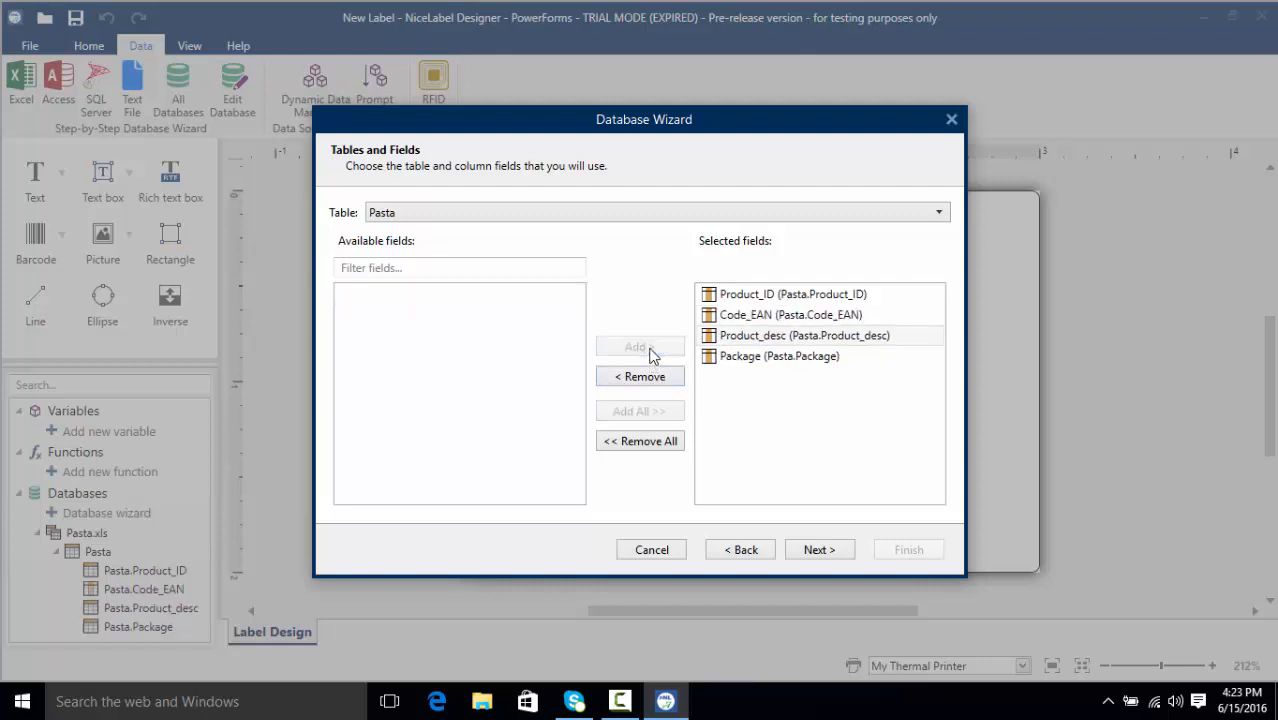
Step: Try Pasta.Package as the dynamic label quantity, and return to a fixed number of 1 printed label per record
left_click(806, 551)
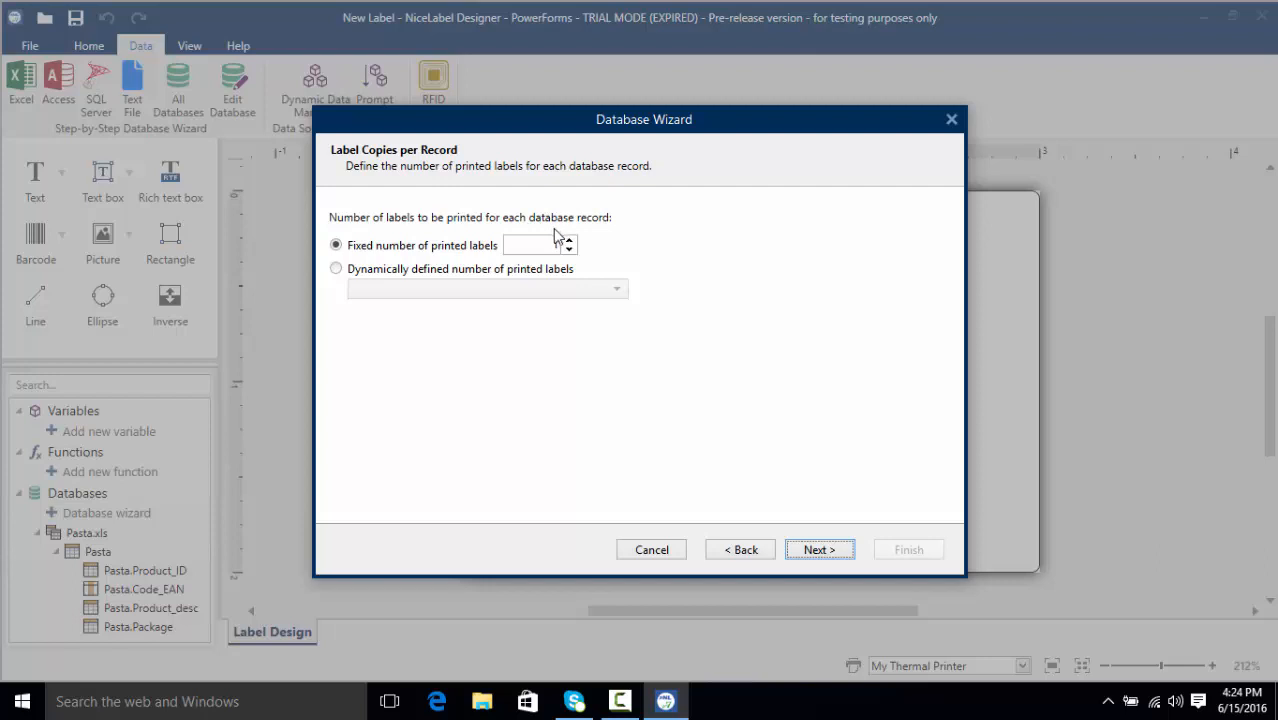
left_click(459, 271)
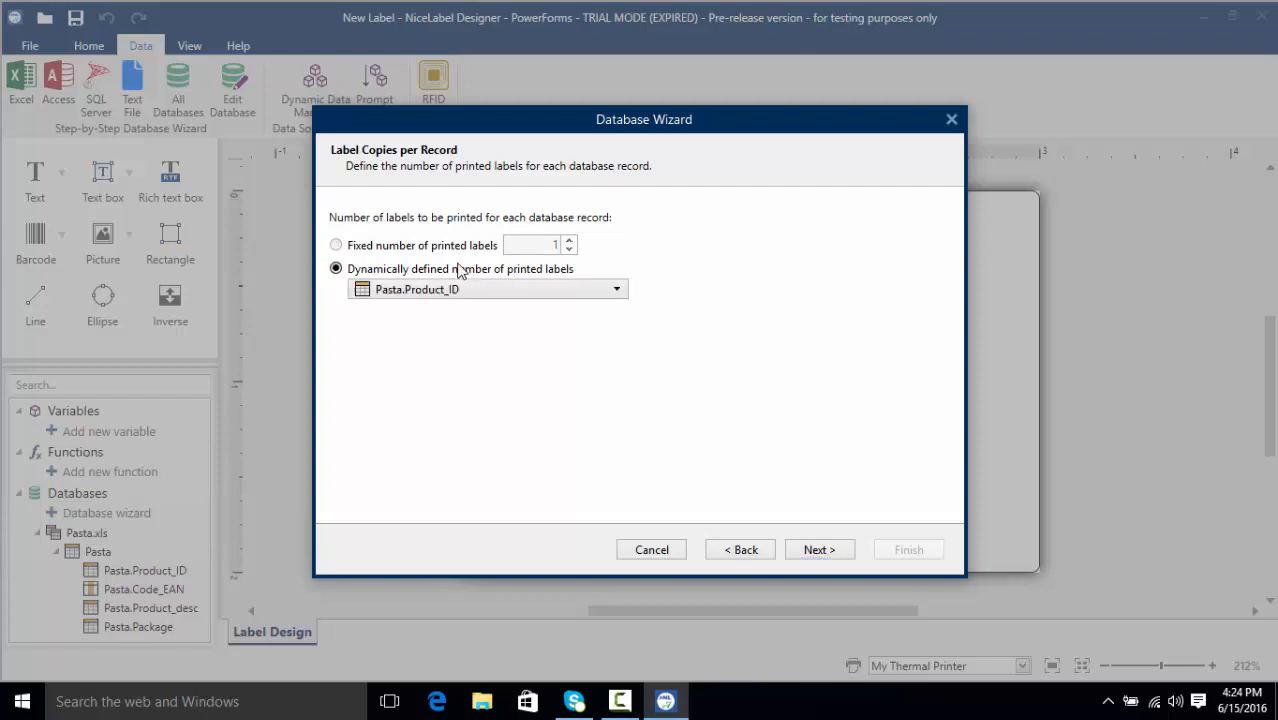
left_click(617, 292)
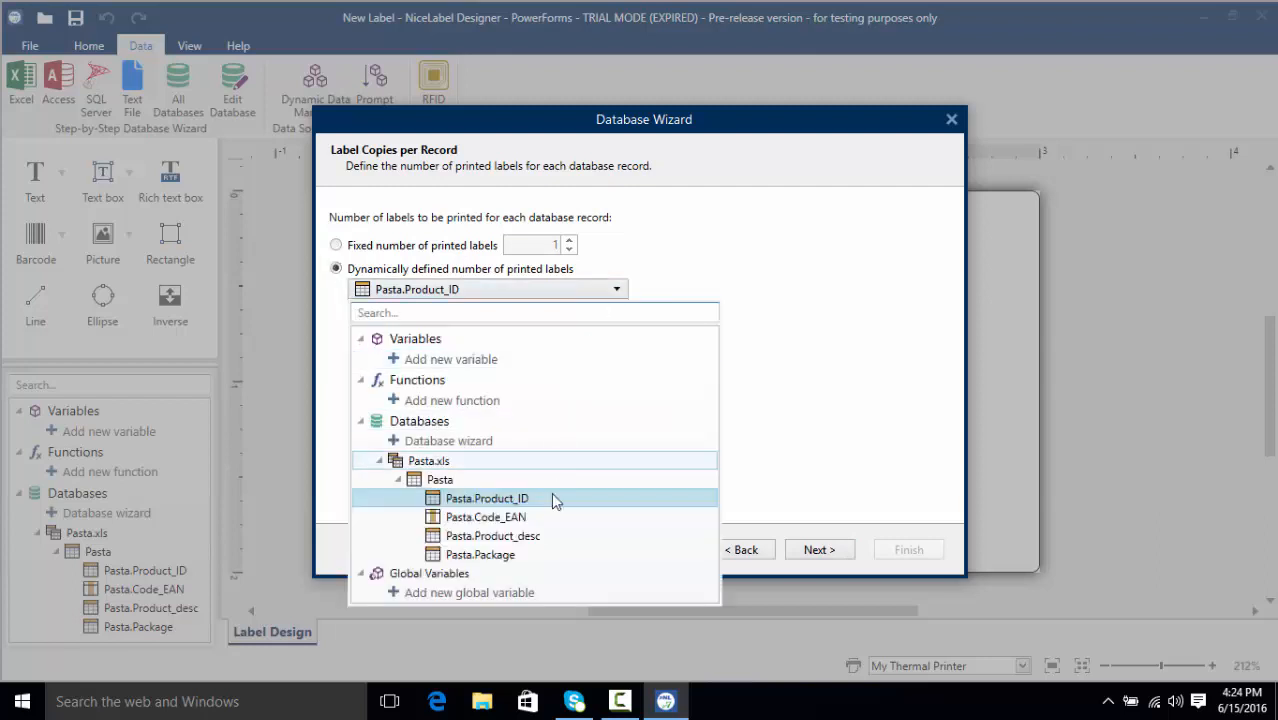
left_click(534, 555)
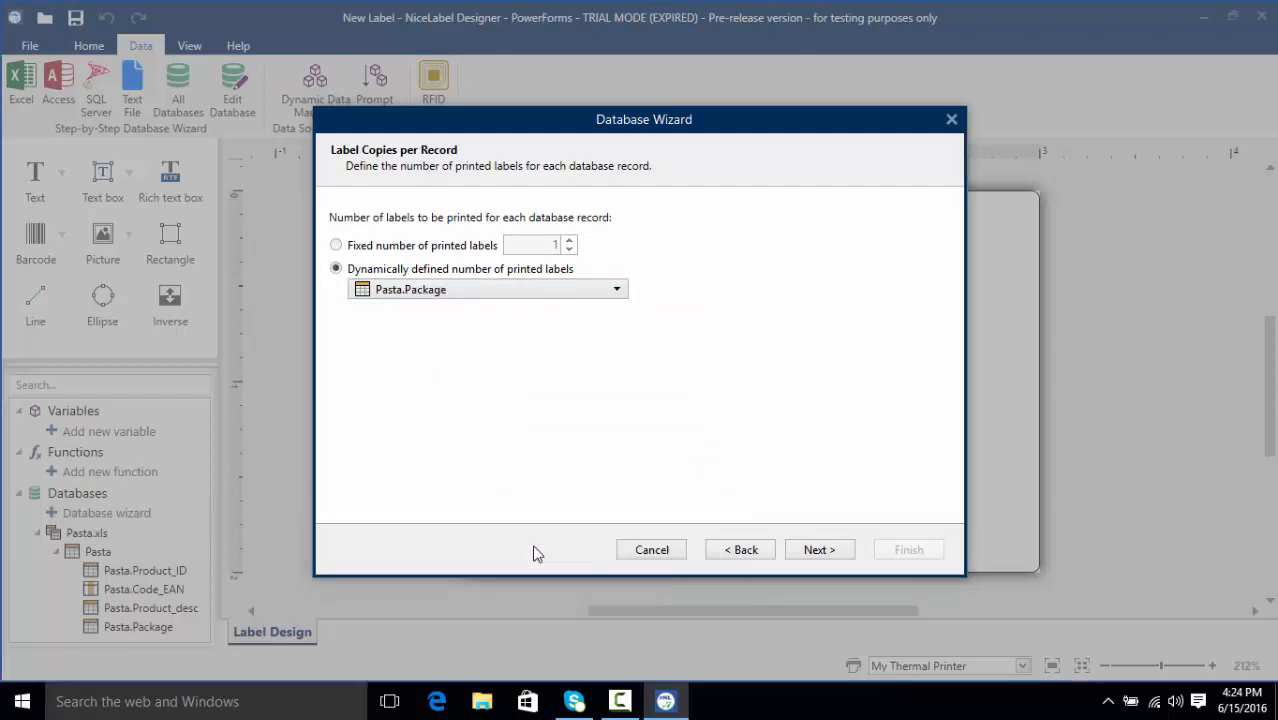
left_click(435, 250)
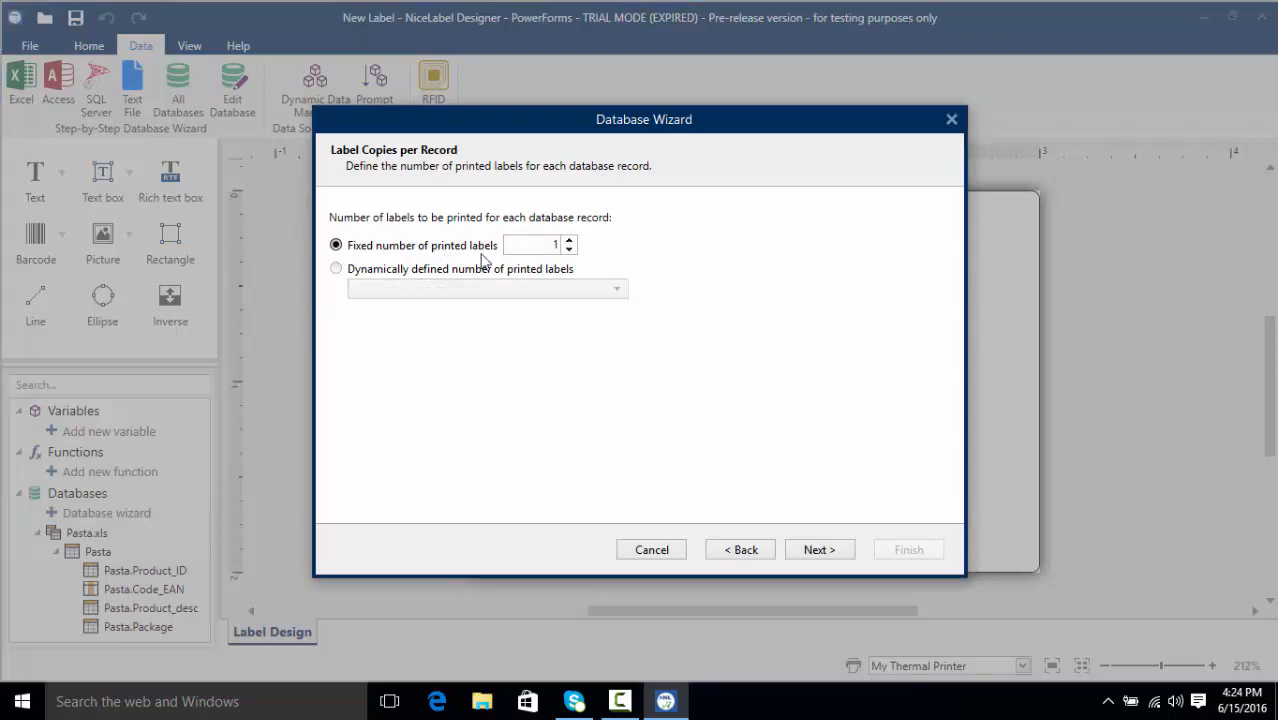
left_click(797, 550)
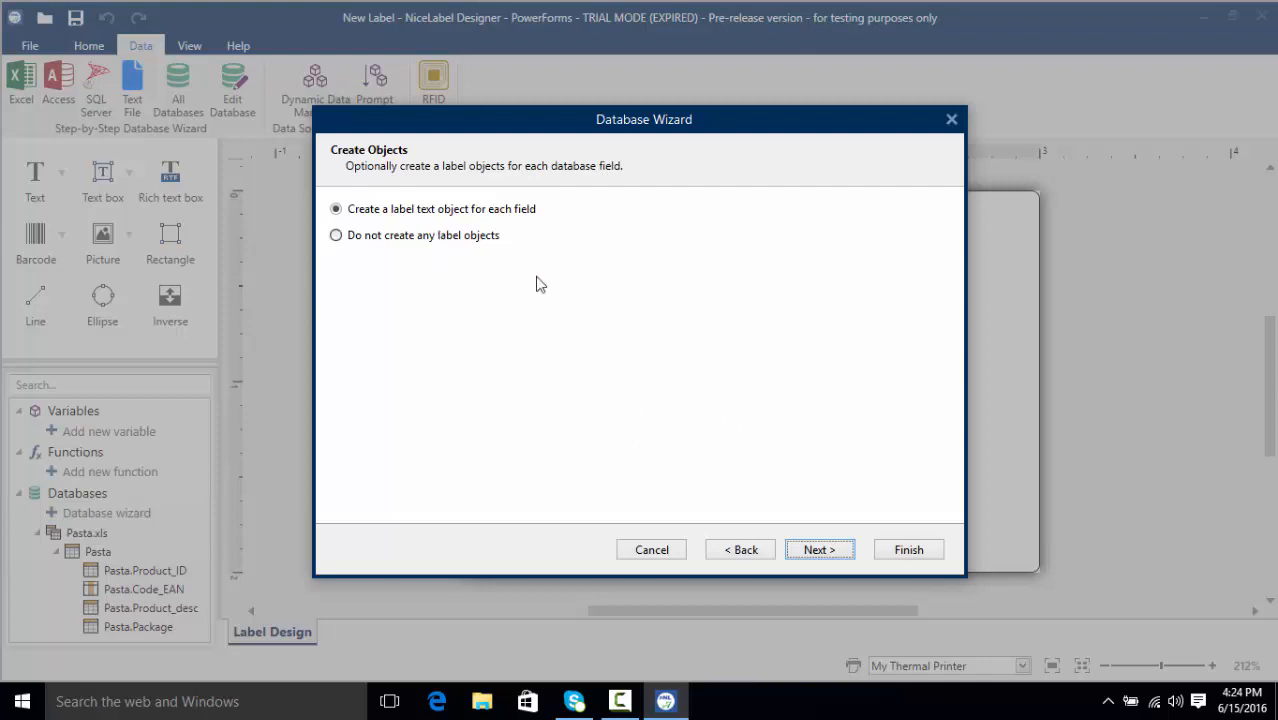
Step: Accept creating a label text object for each field and look through the records in the data preview
left_click(797, 550)
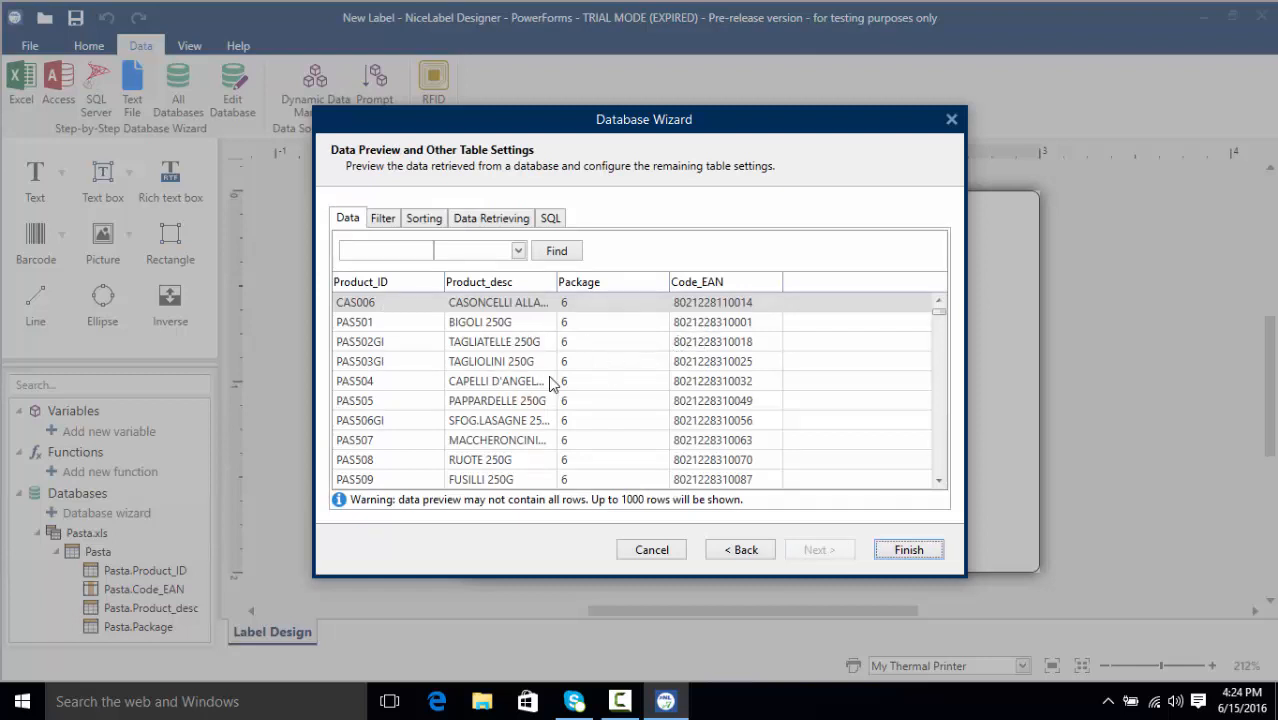
scroll(535, 380, "down", 3)
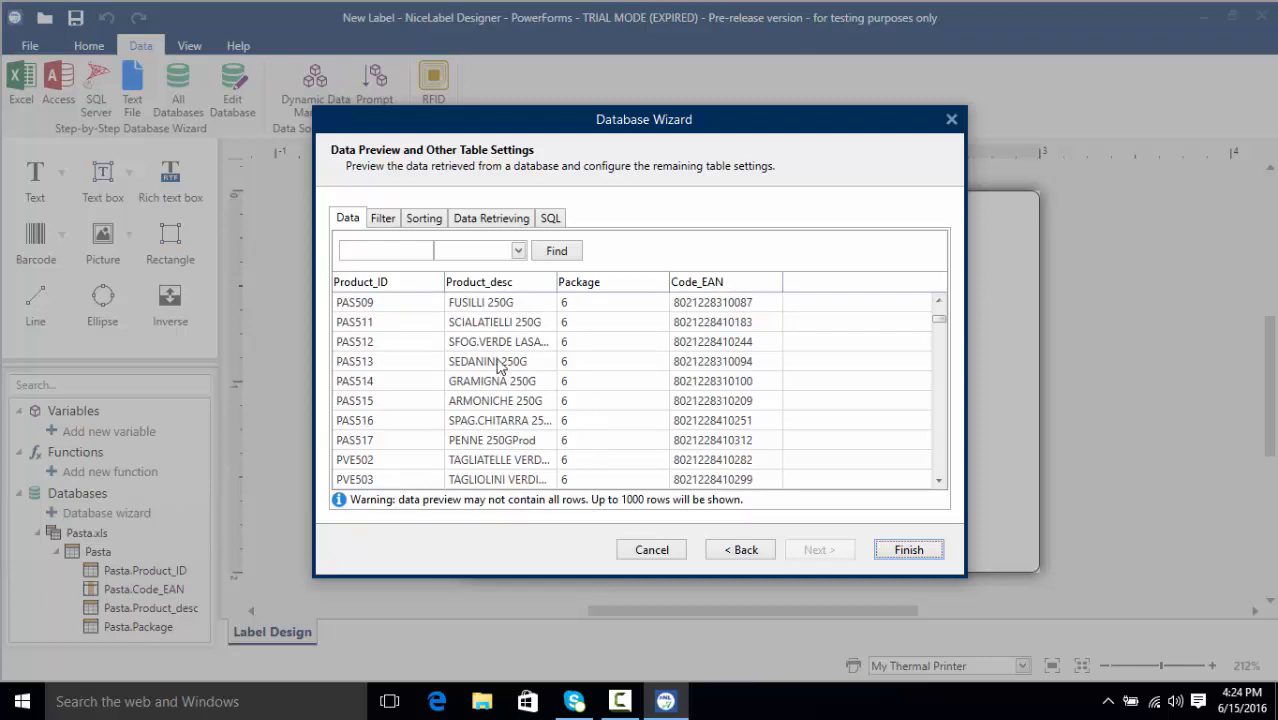
scroll(550, 366, "down", 3)
scroll(550, 366, "down", 10)
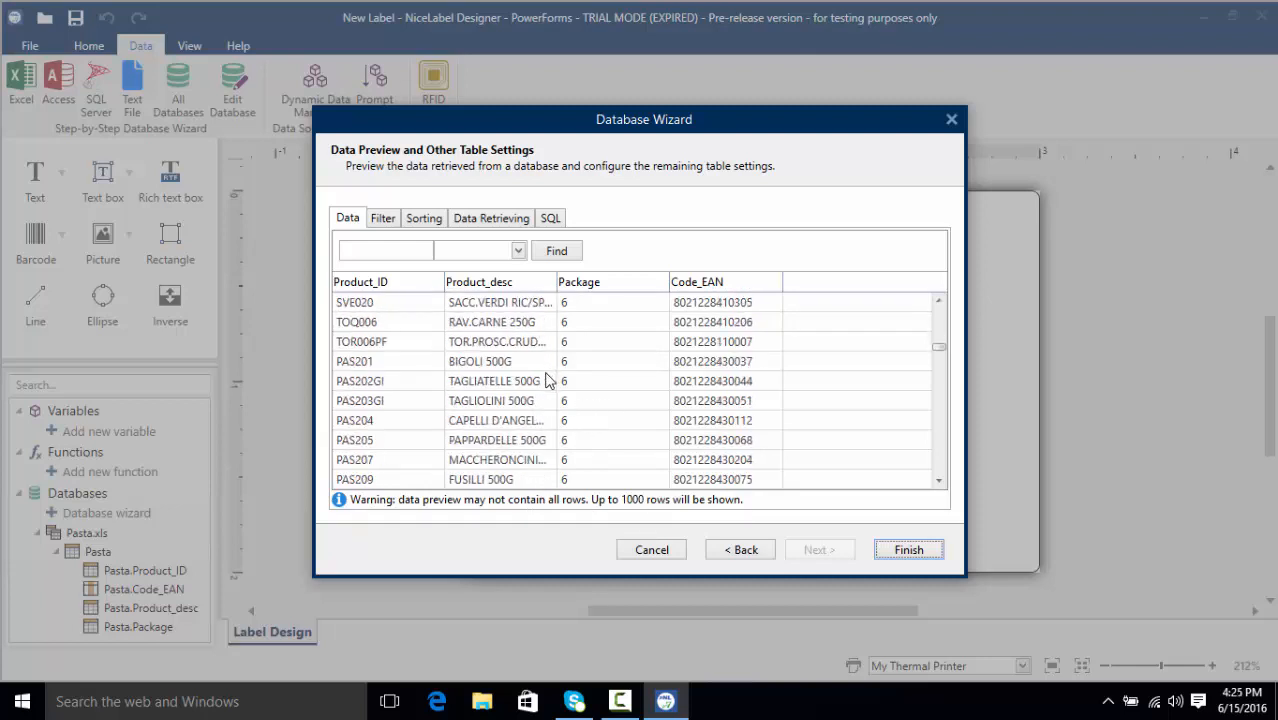
scroll(548, 381, "down", 4)
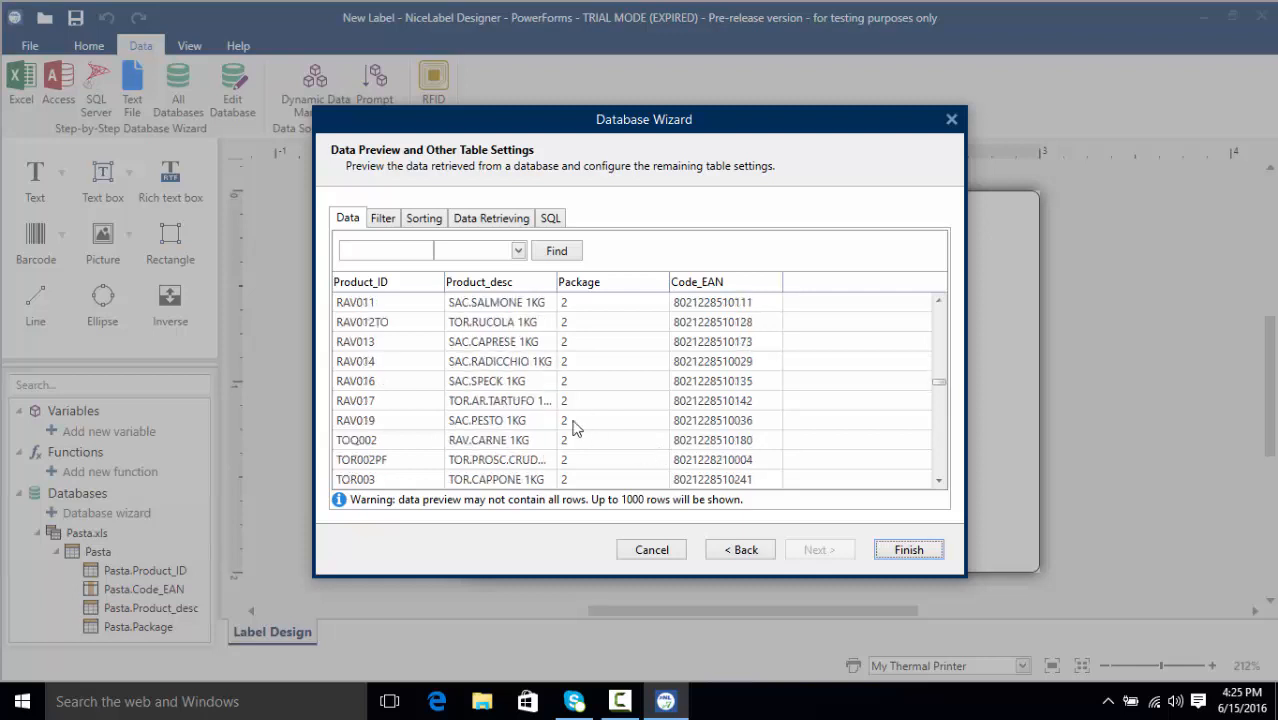
Step: Enable the table filter with the condition Package >= 2, and turn the filter off again
left_click(384, 219)
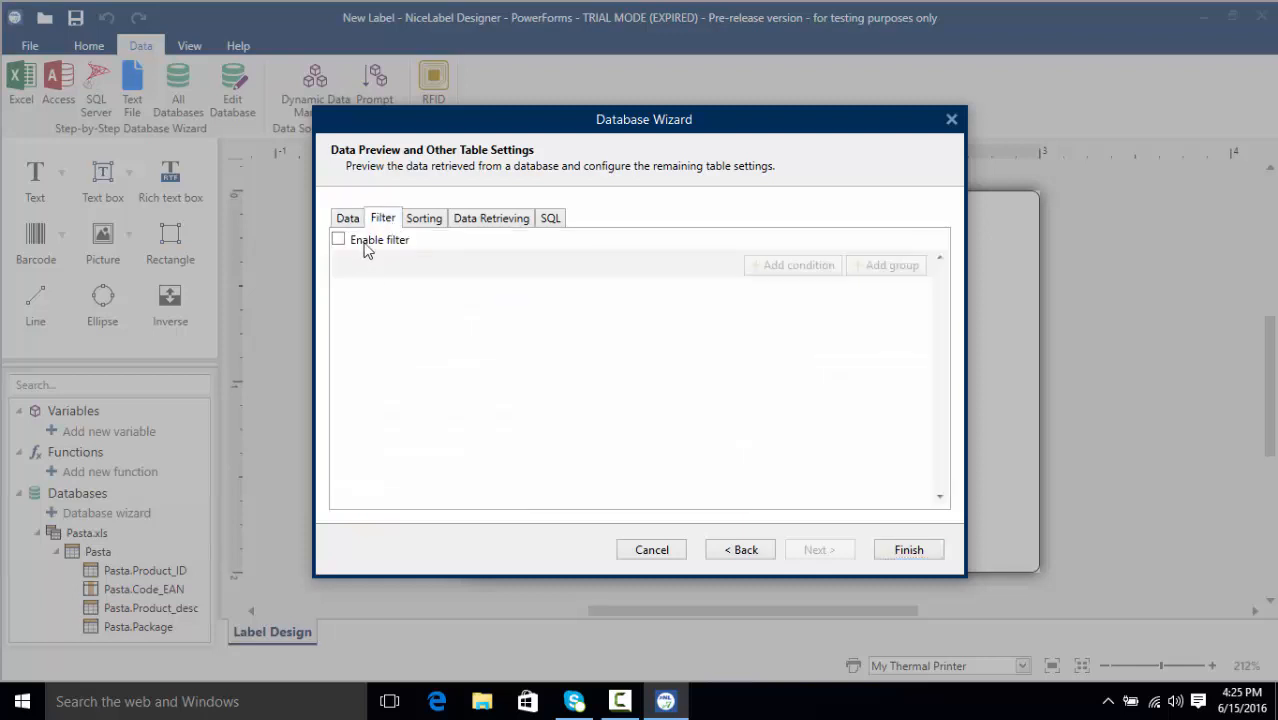
left_click(367, 242)
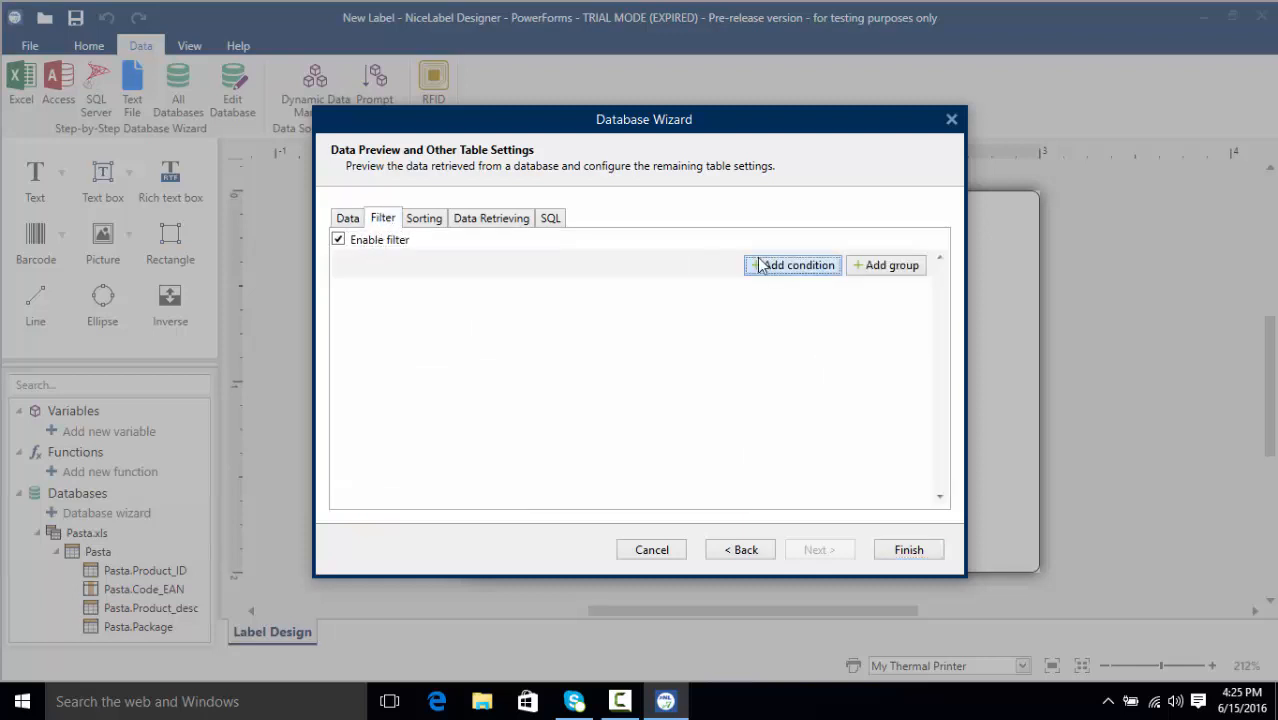
left_click(760, 265)
left_click(548, 292)
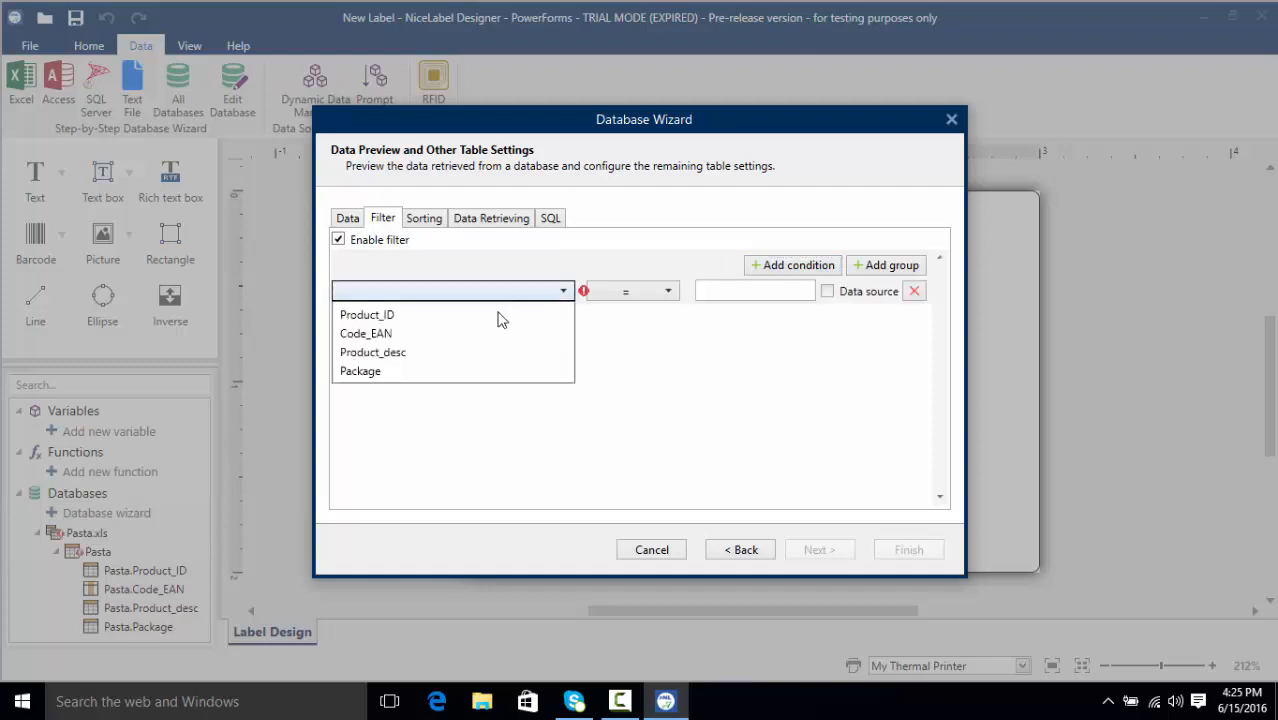
left_click(434, 367)
left_click(658, 298)
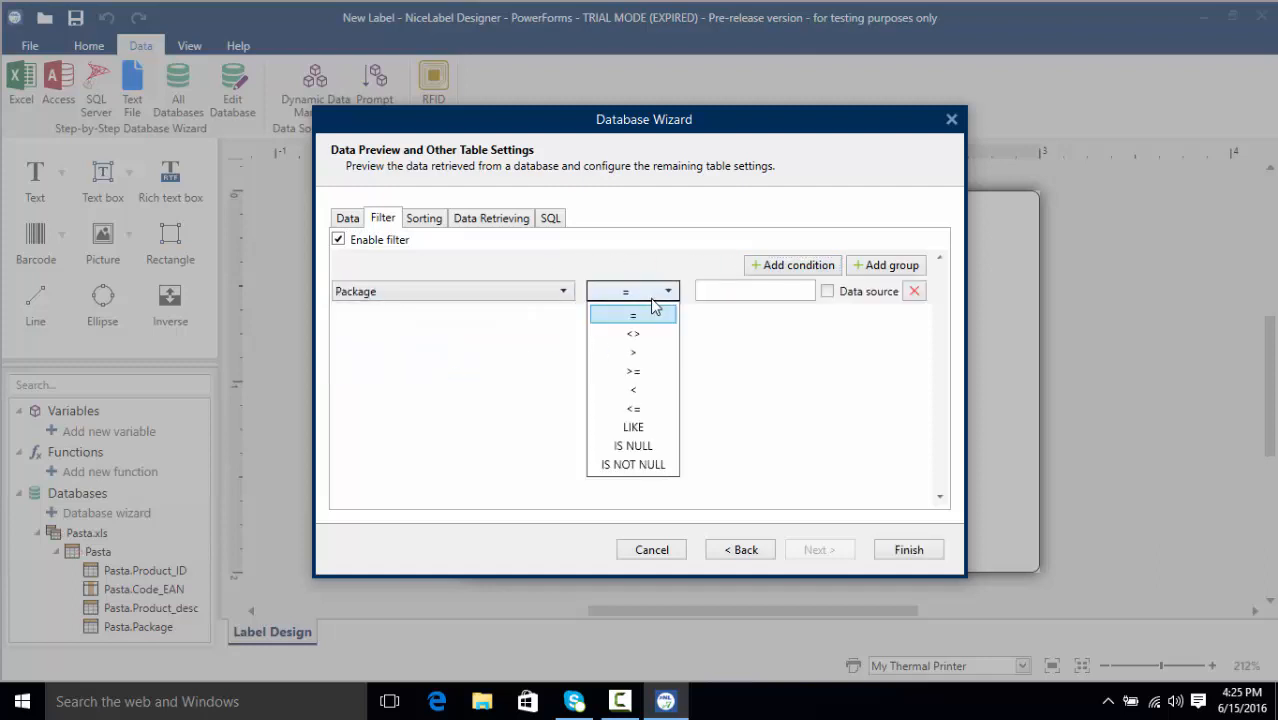
left_click(645, 370)
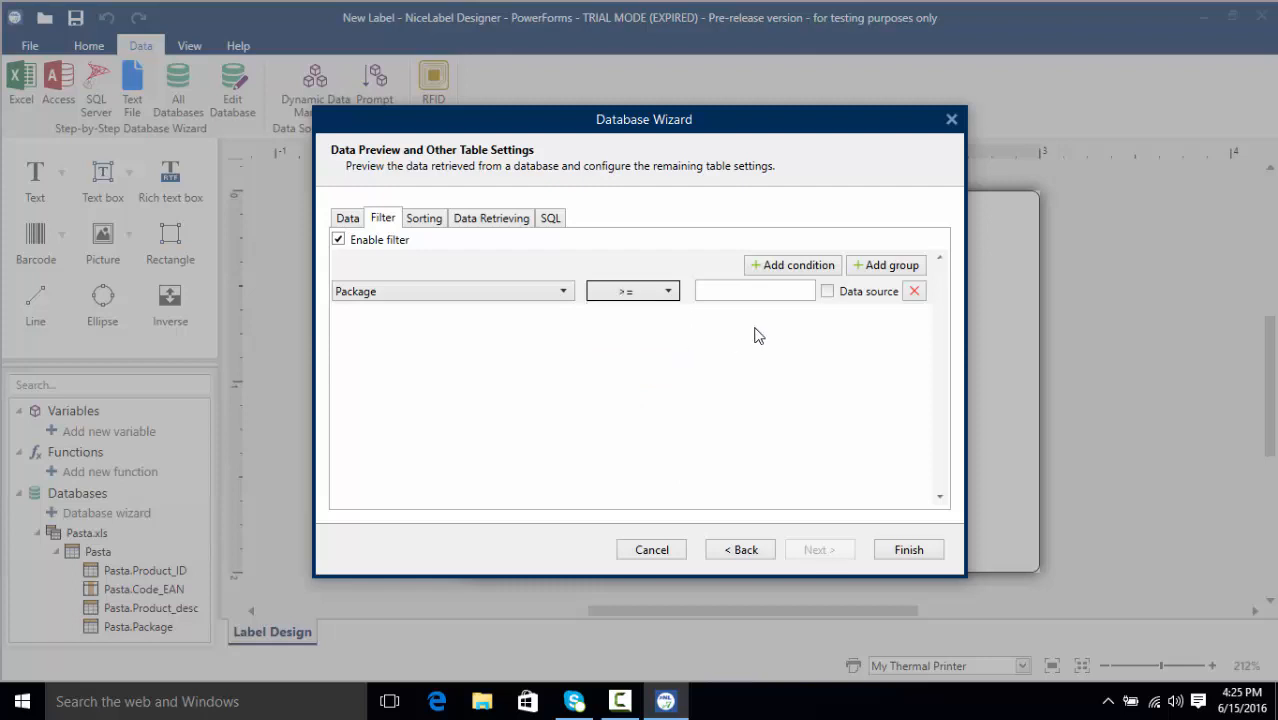
left_click(760, 294)
type("2")
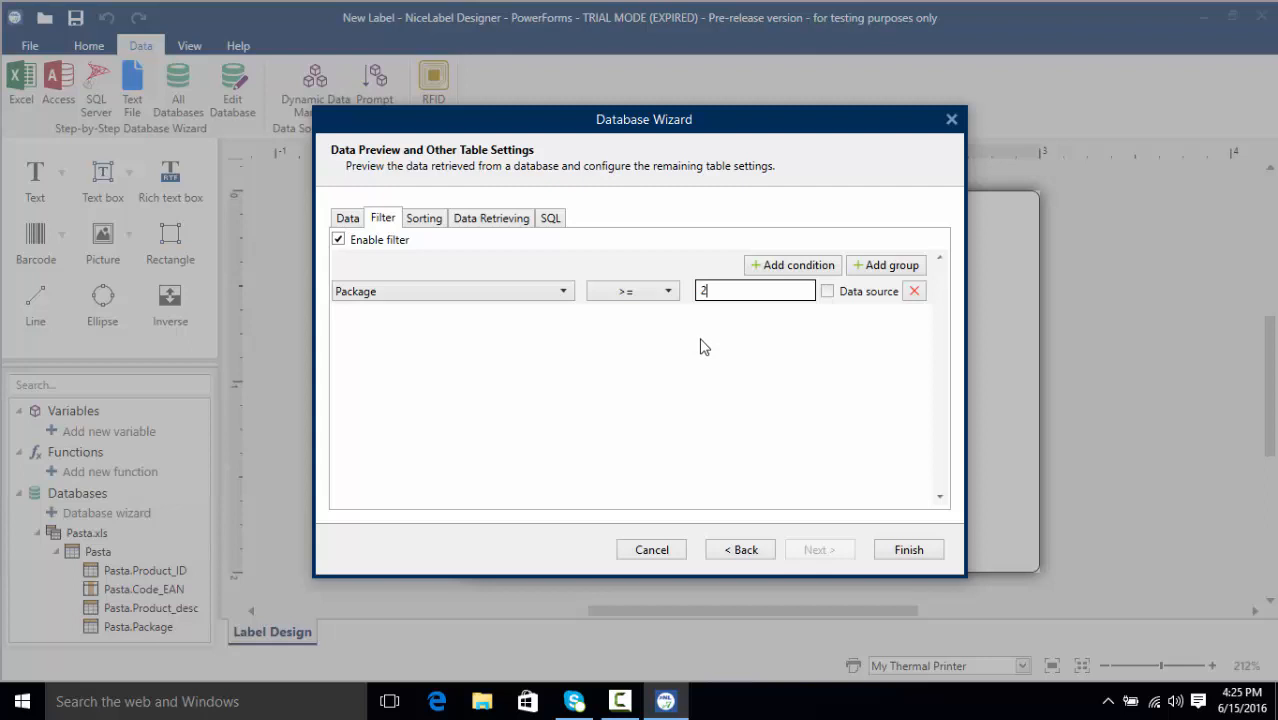
left_click(338, 240)
Step: Add an ascending sort on the Product_ID field and delete that sort again
left_click(426, 220)
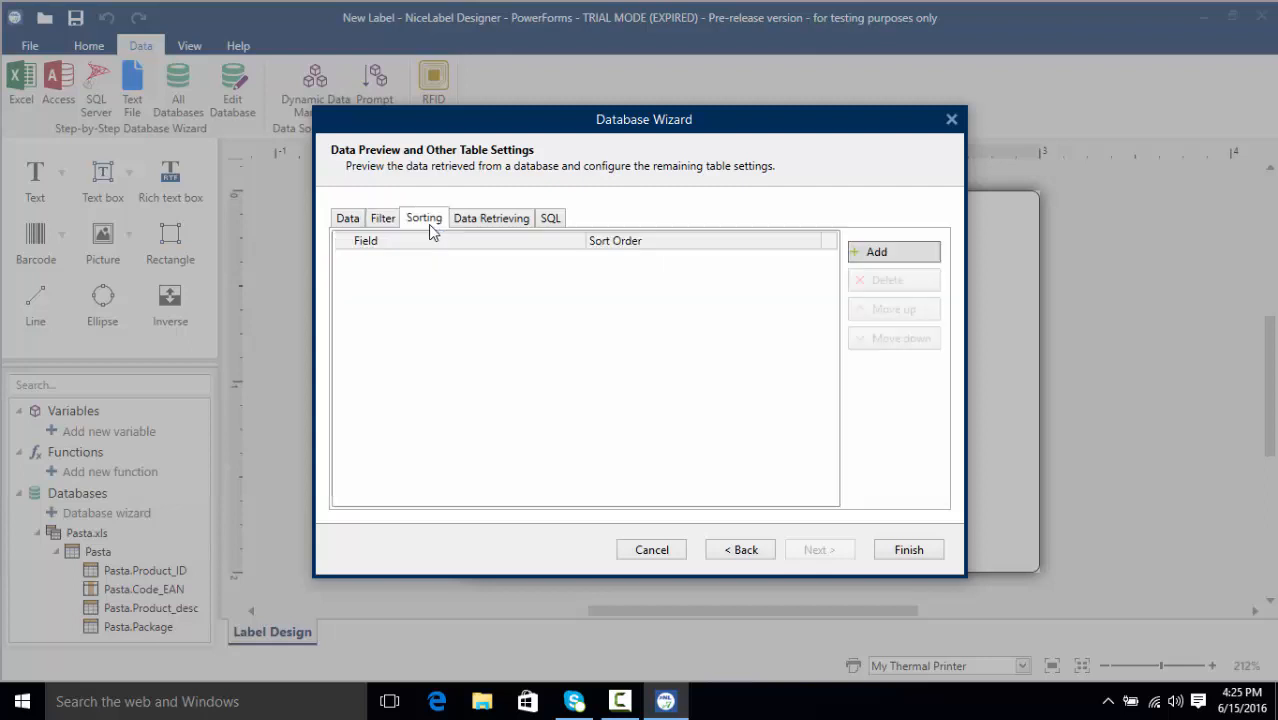
left_click(882, 254)
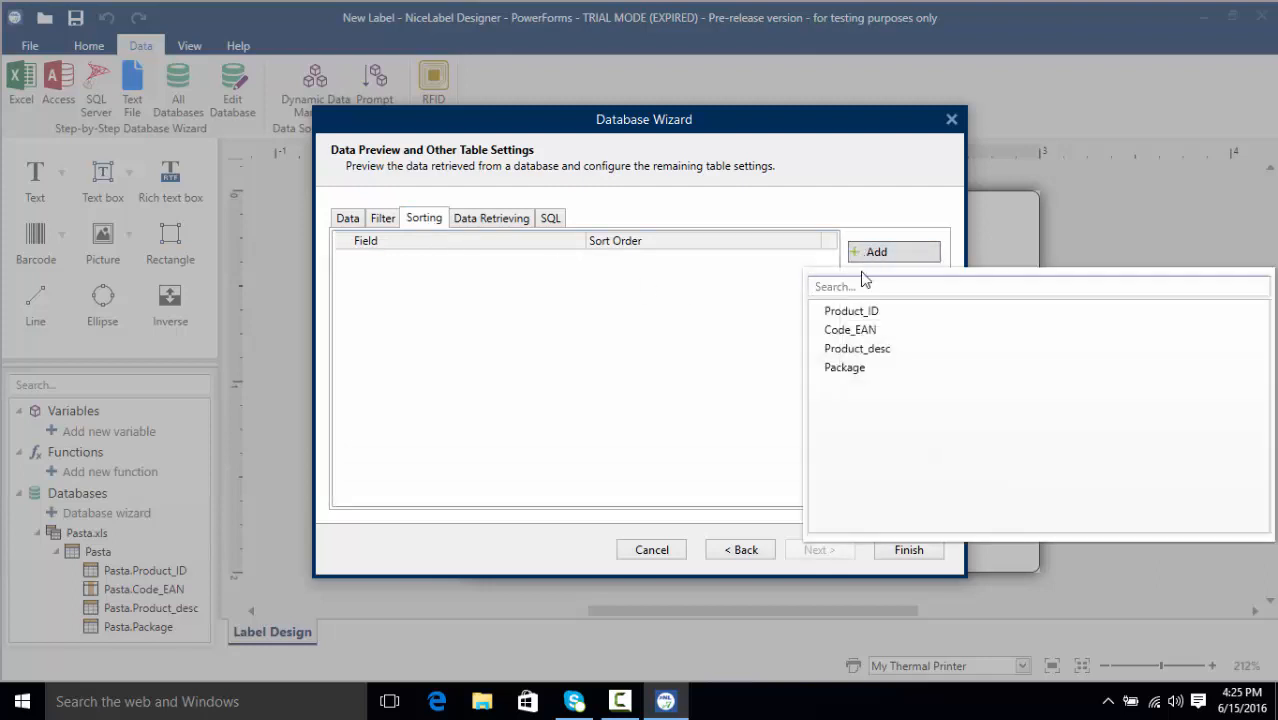
left_click(845, 311)
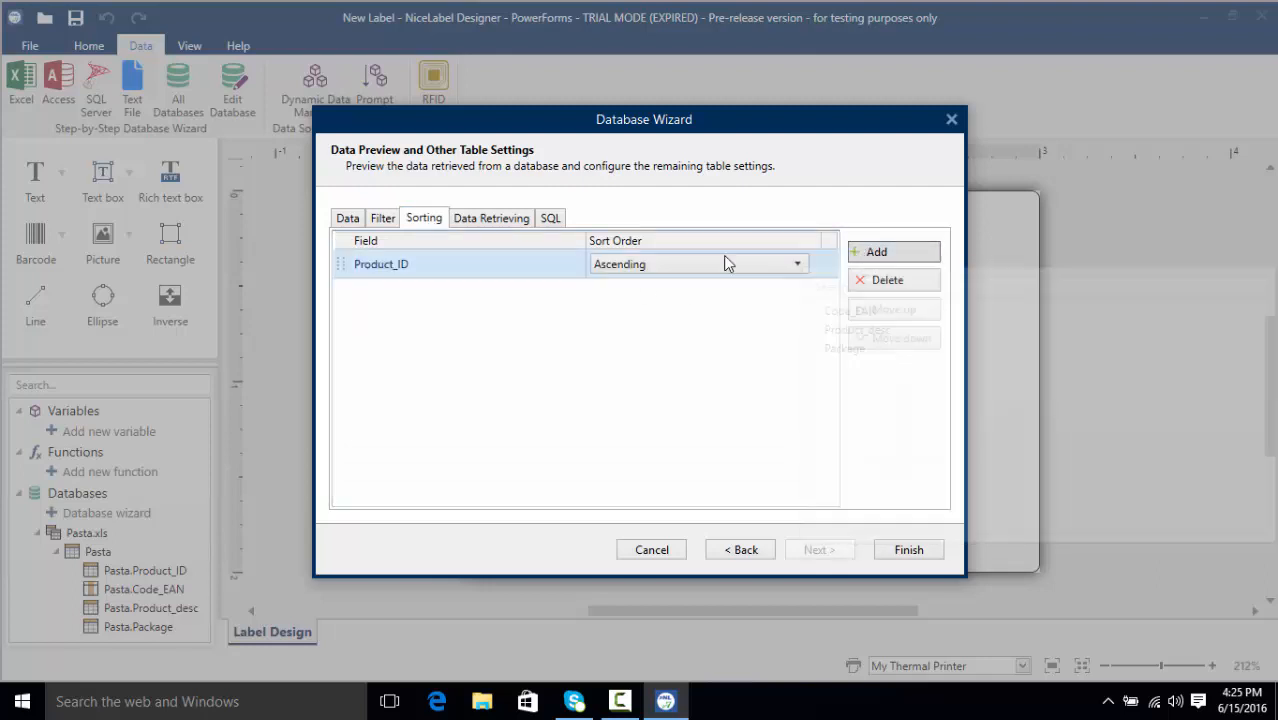
left_click(720, 264)
left_click(700, 265)
left_click(870, 287)
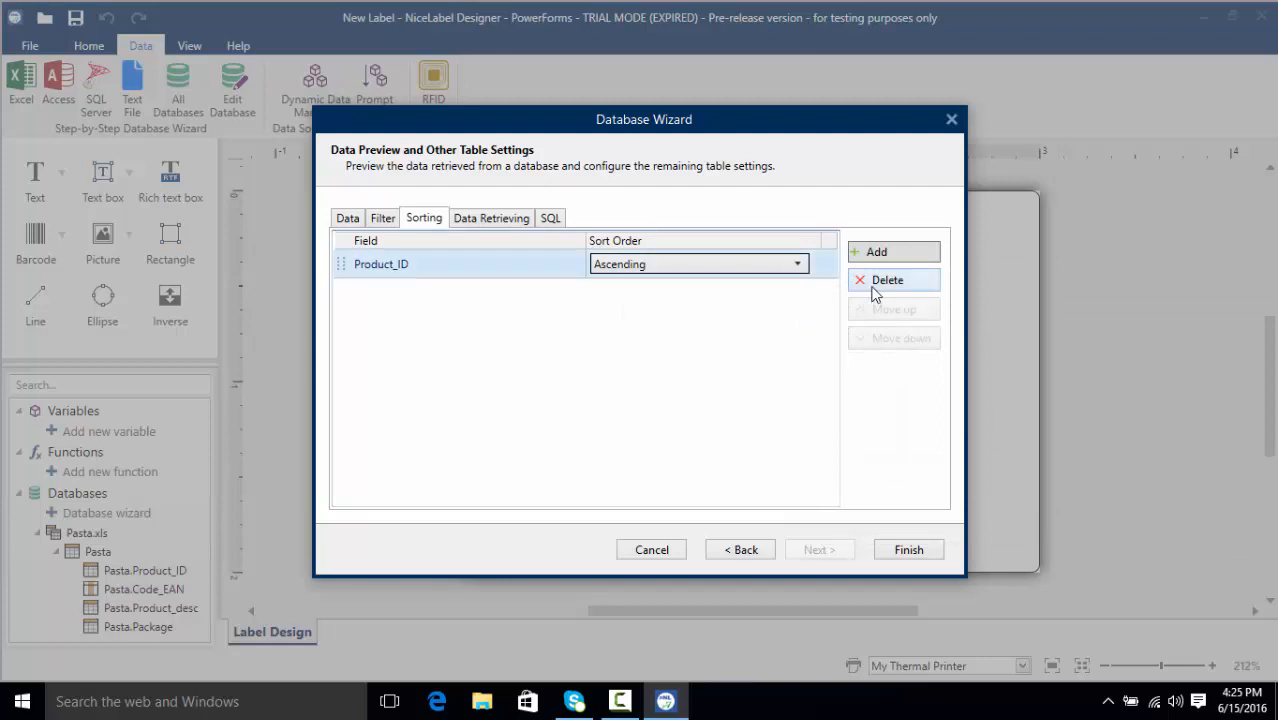
left_click(870, 287)
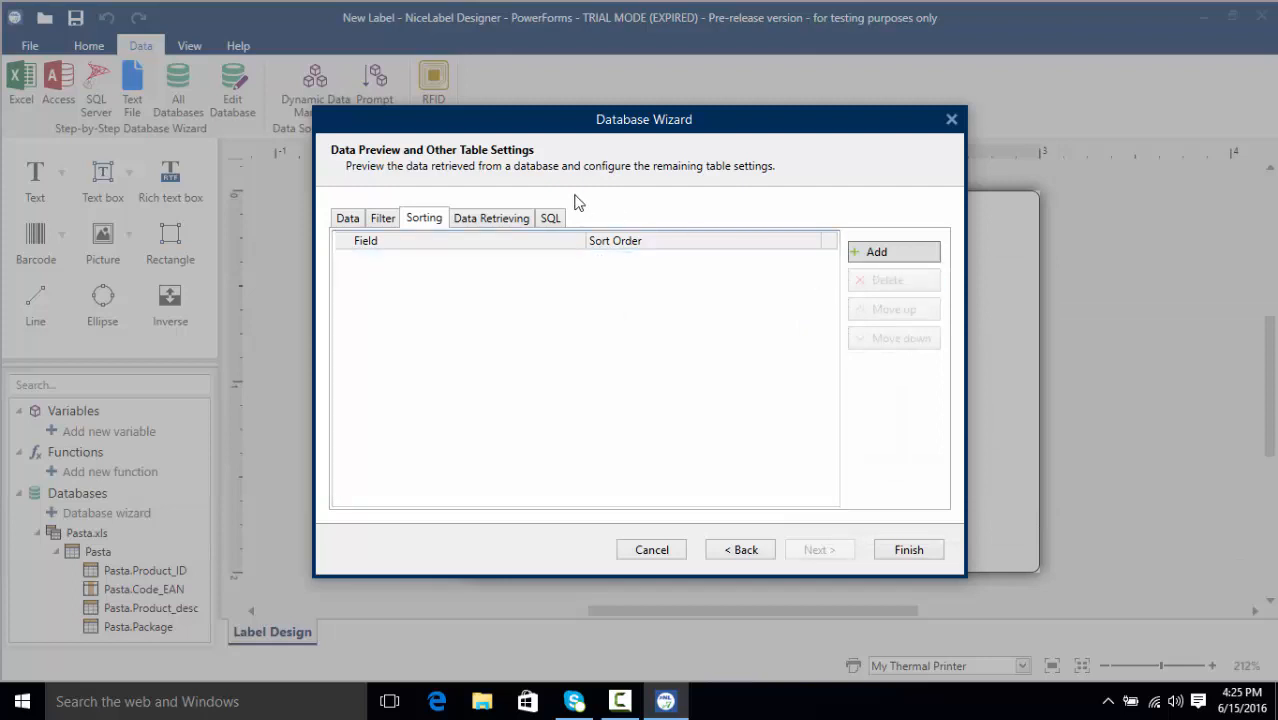
Step: Check the default print choices for data retrieving, and switch record selection at print time off and on again
left_click(490, 218)
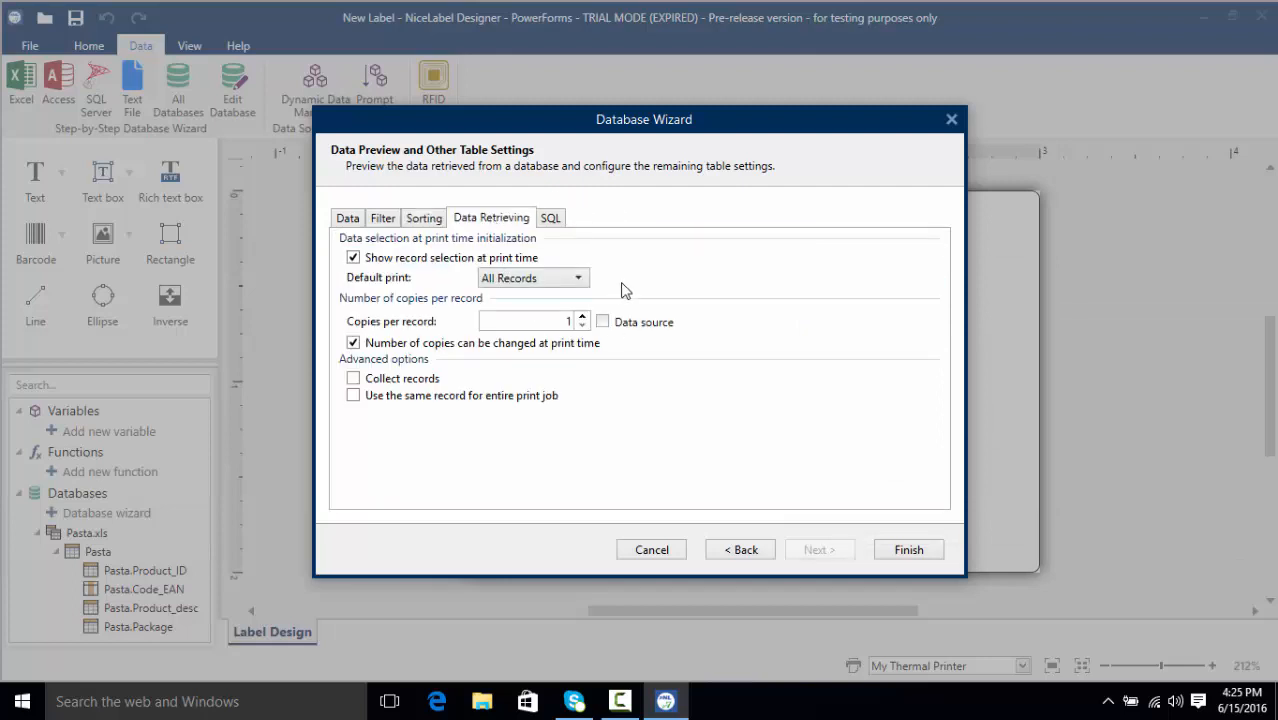
left_click(567, 279)
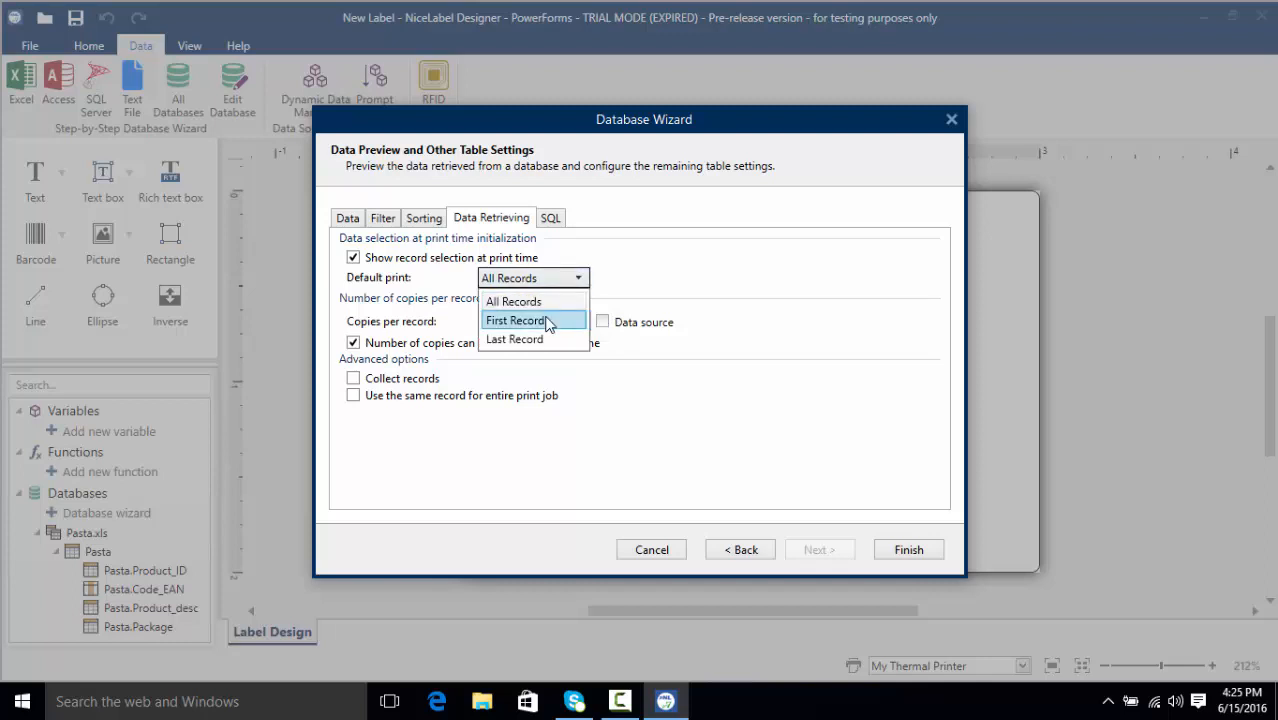
left_click(682, 295)
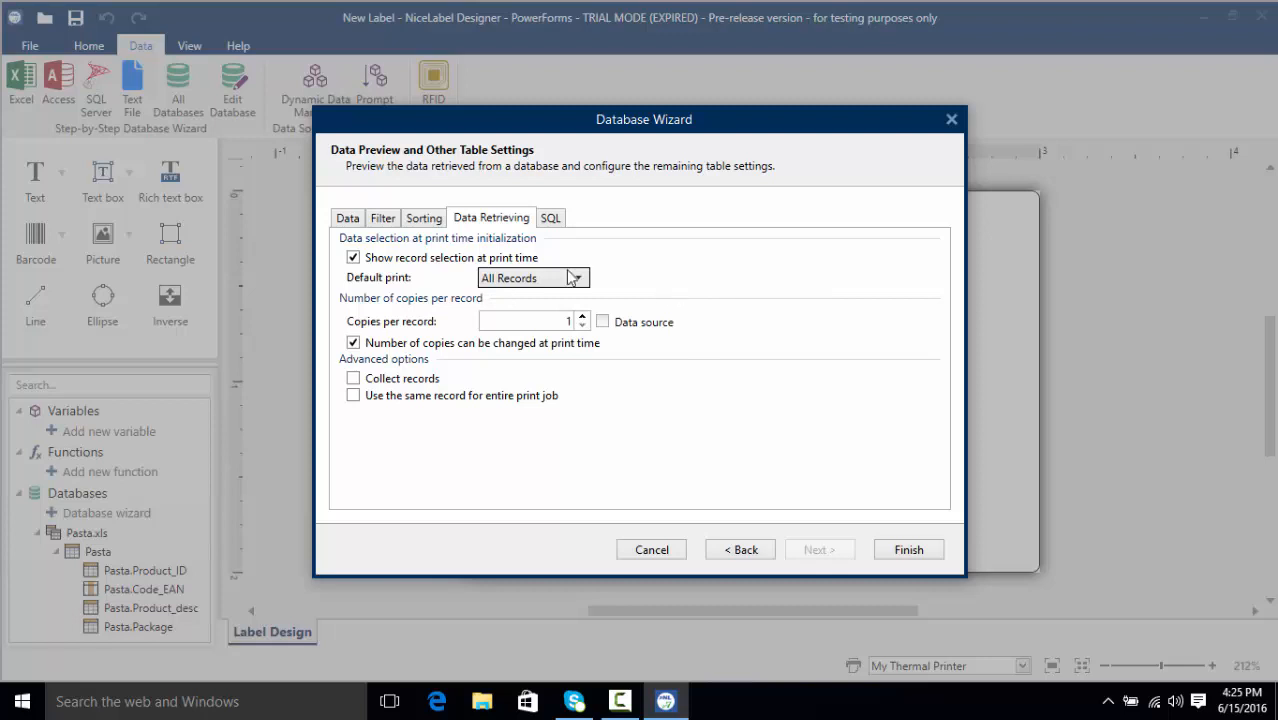
left_click(389, 262)
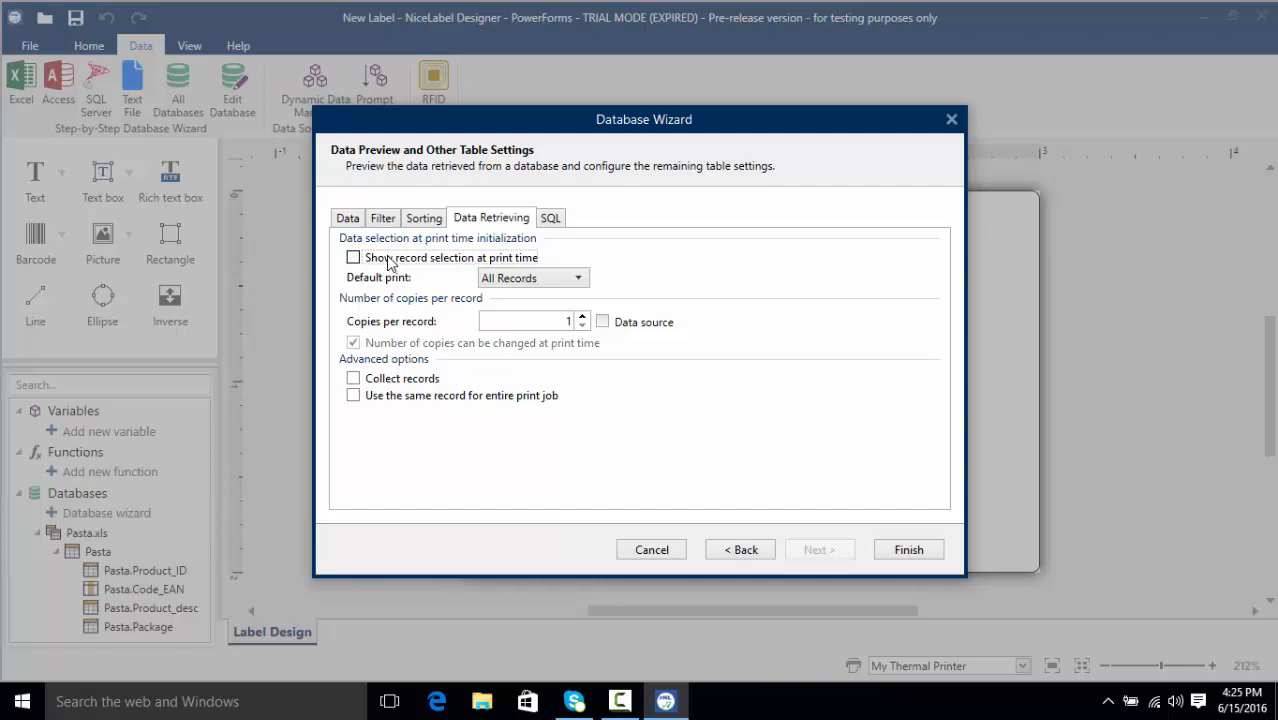
left_click(389, 262)
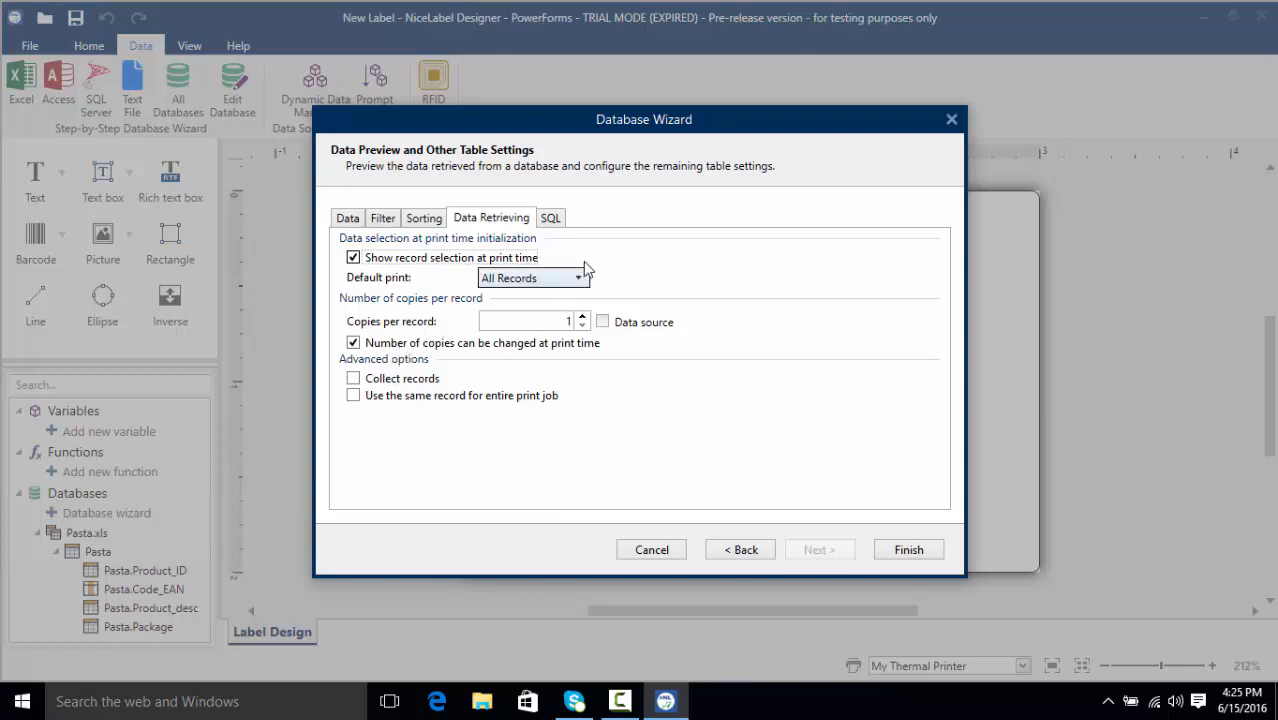
Step: Review the table's SQL query and data preview, and finish the database wizard
left_click(549, 222)
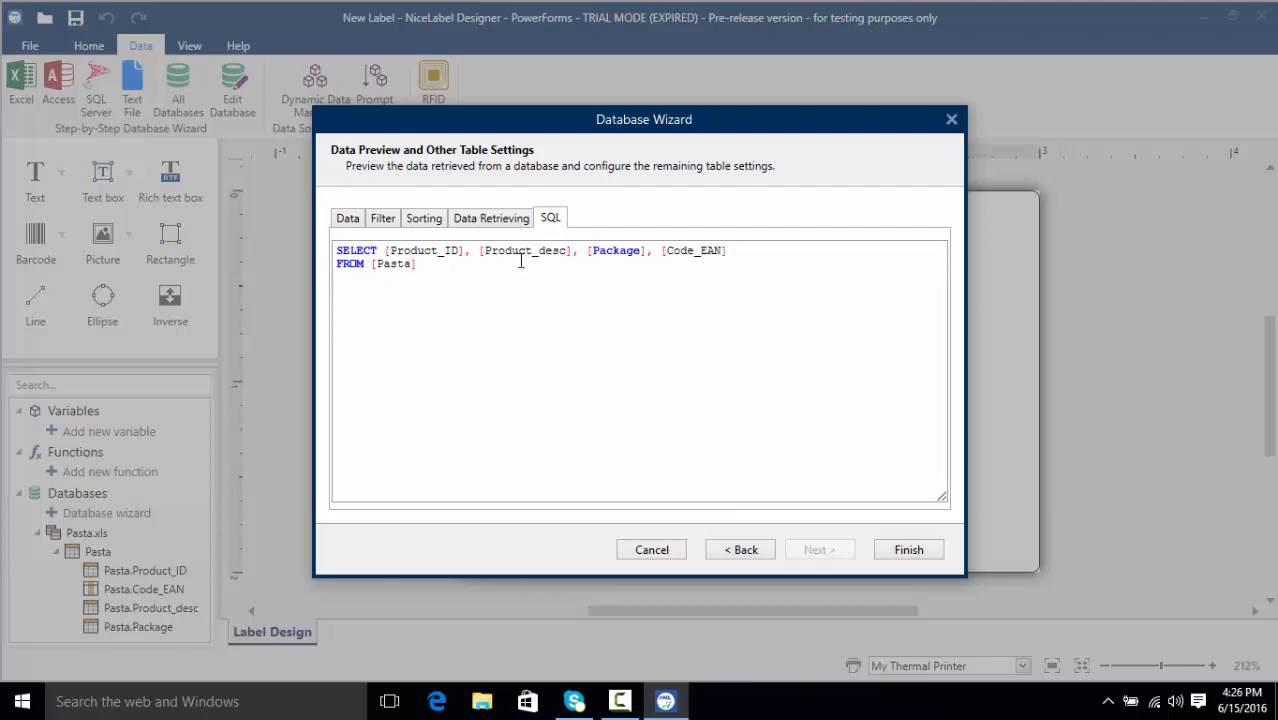
left_click(362, 223)
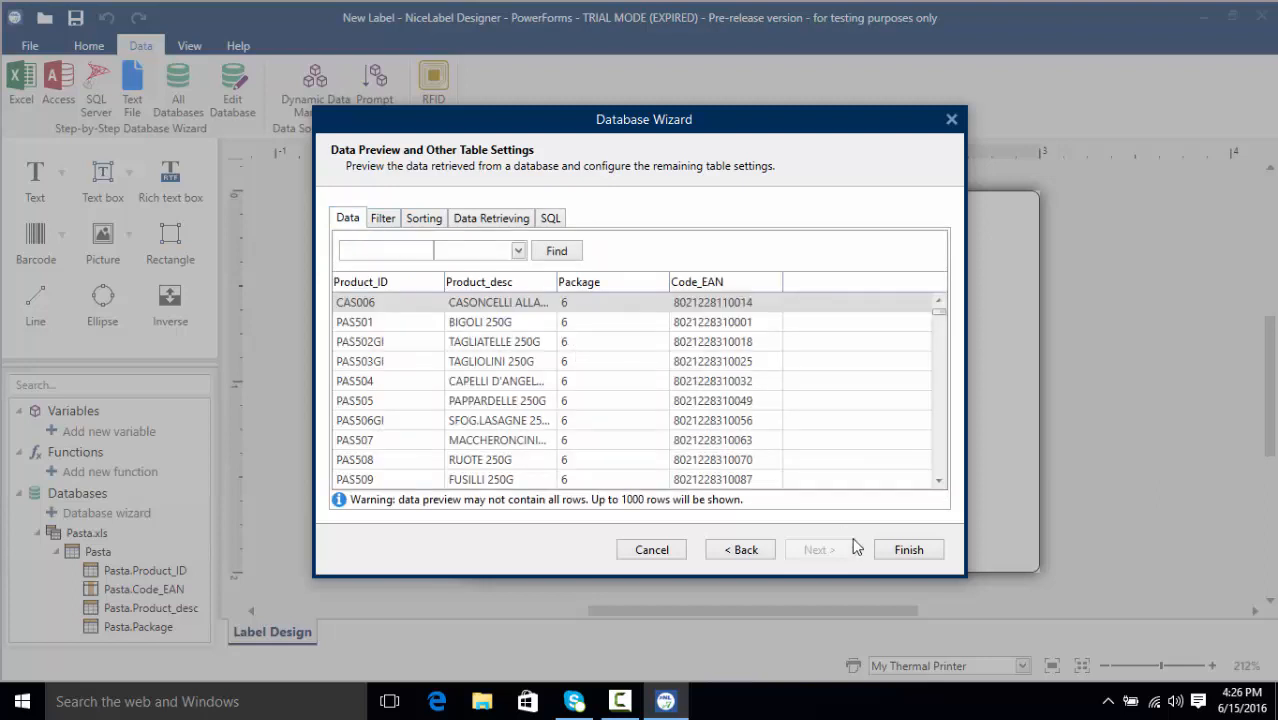
left_click(885, 551)
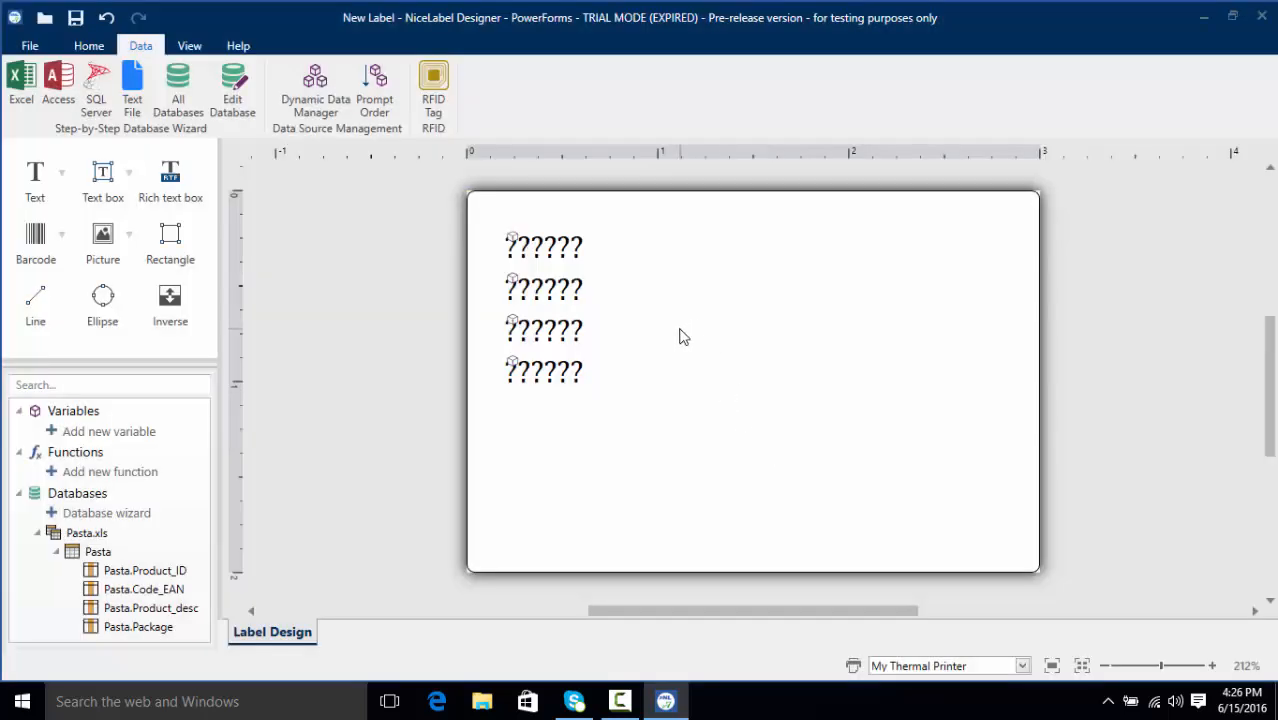
Step: Show object names on the label and select the text objects one by one to identify their linked database fields
left_click(566, 256)
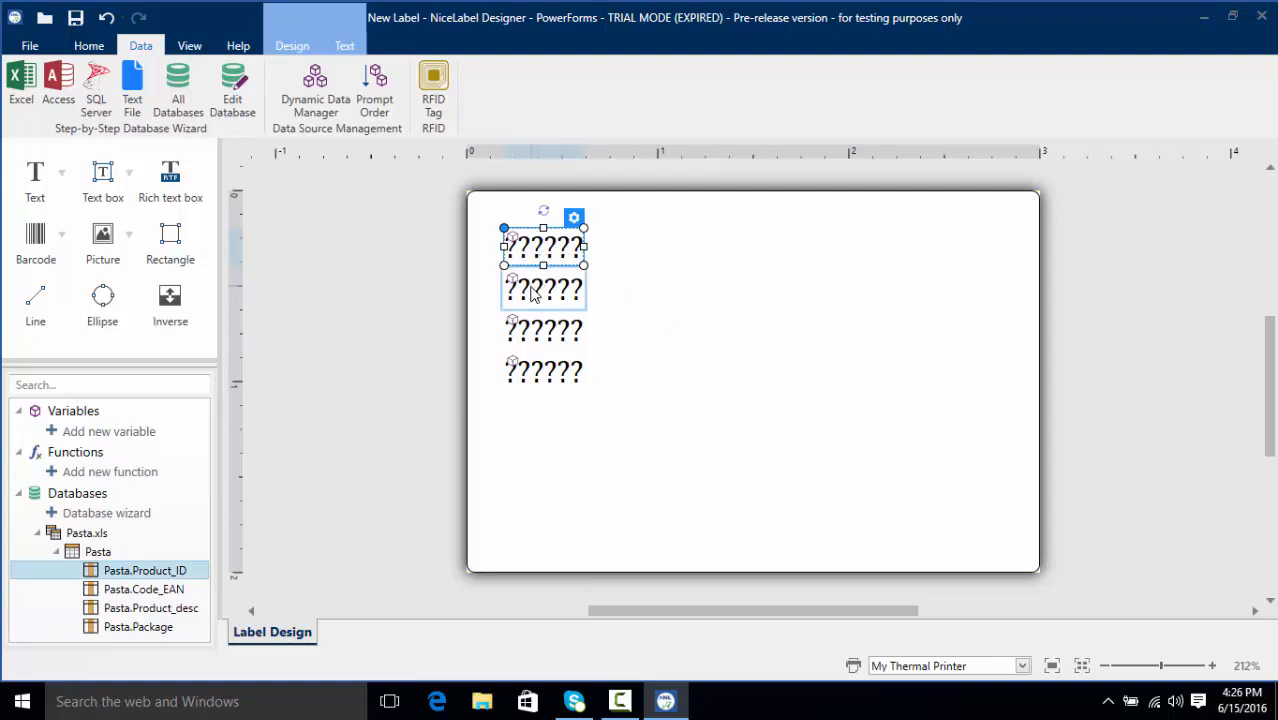
left_click(190, 47)
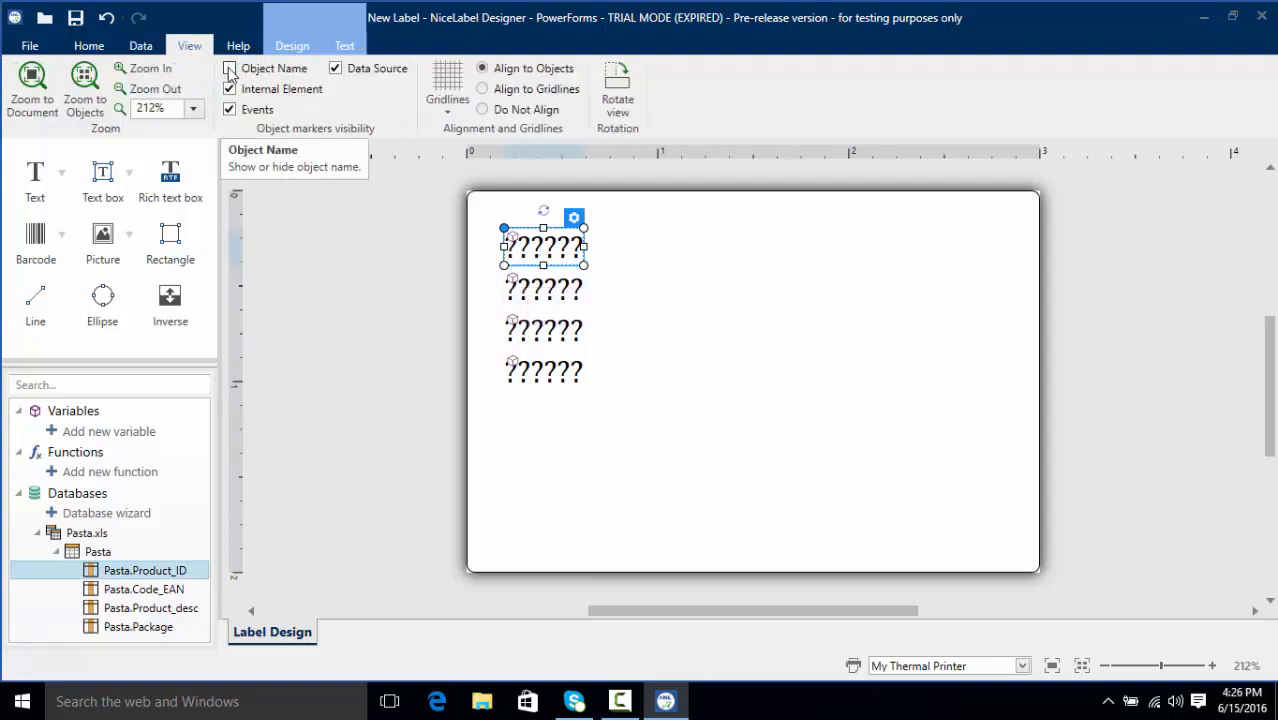
left_click(230, 69)
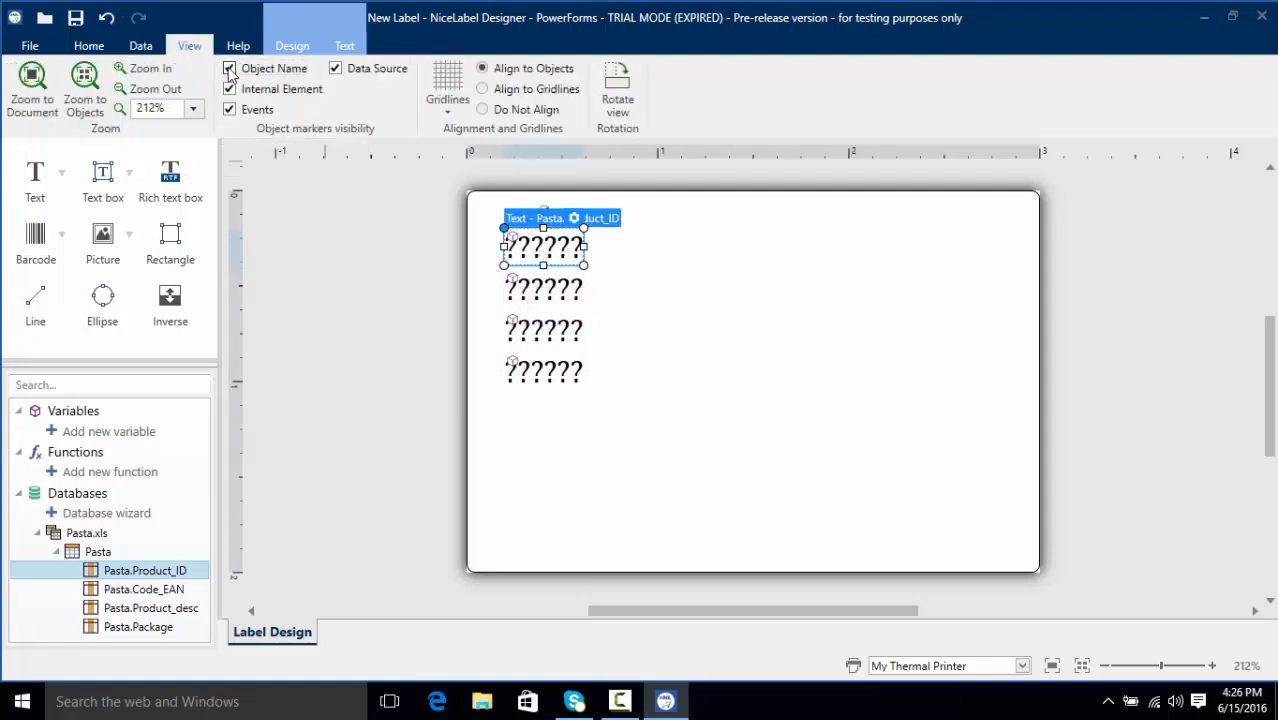
left_click(532, 283)
left_click(548, 332)
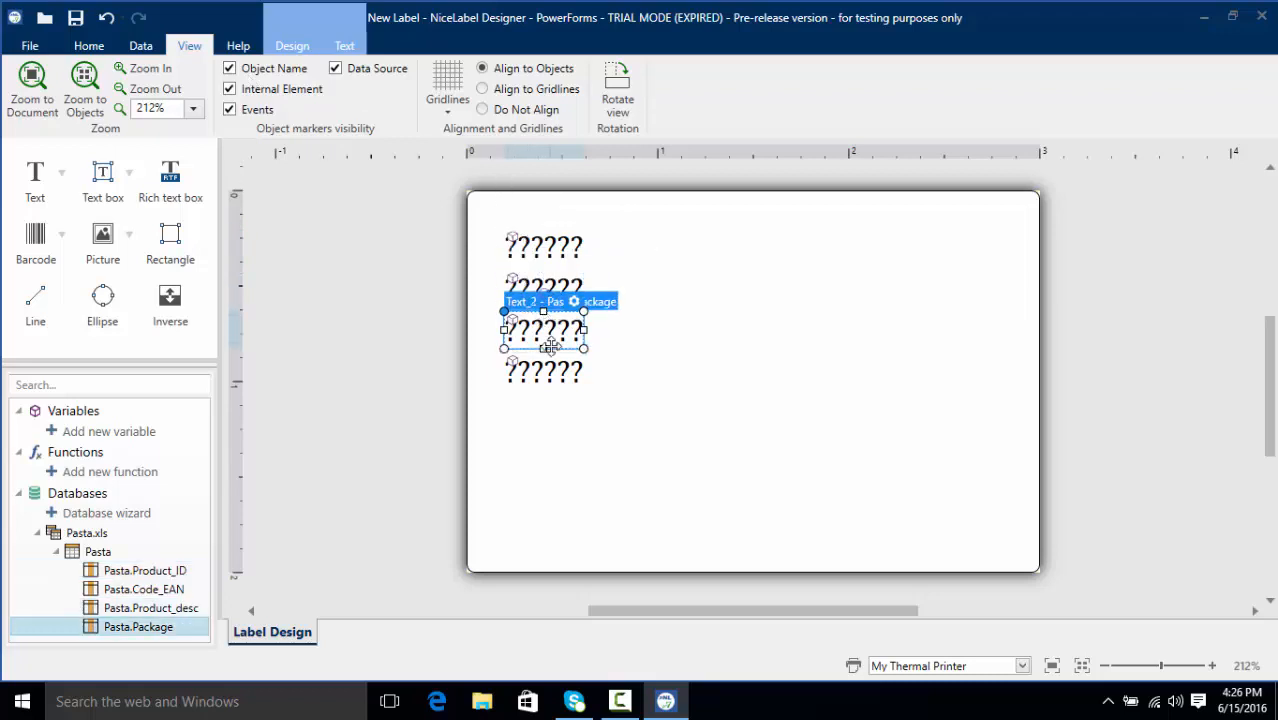
left_click(553, 370)
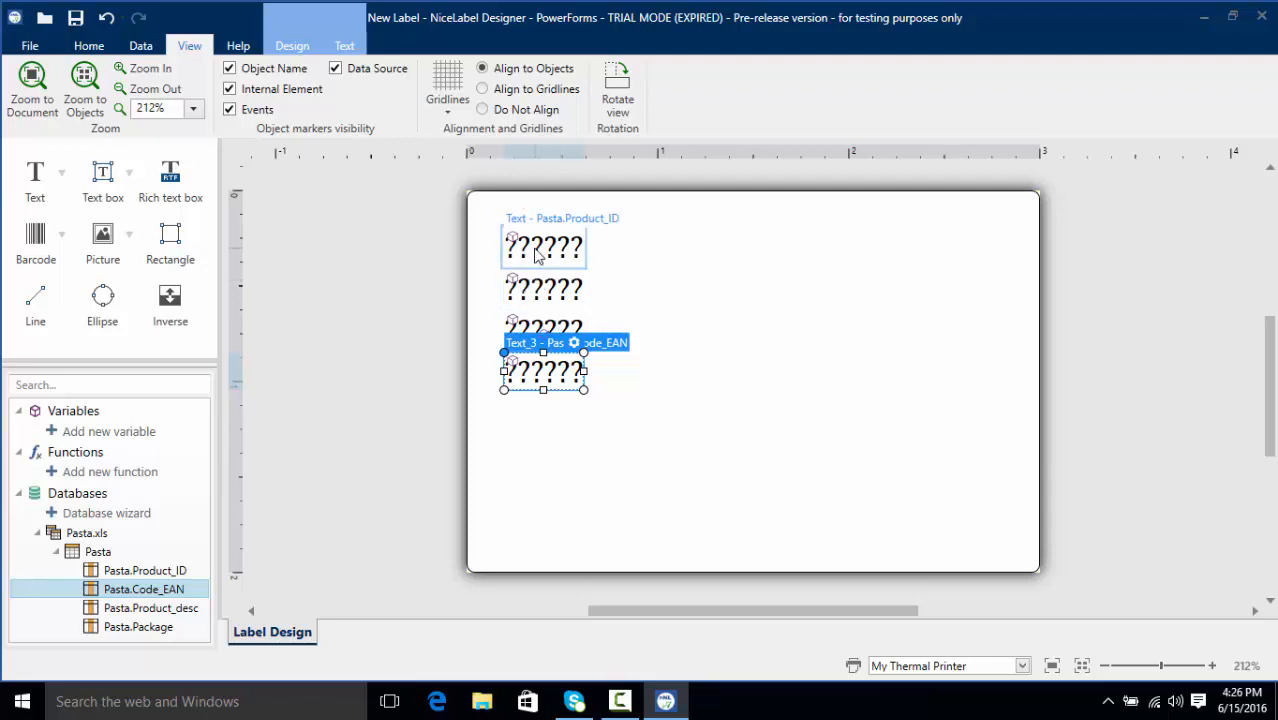
Step: Open the Pasta table's record selection for printing, deselect all records and select only records 1 to 4
left_click(36, 47)
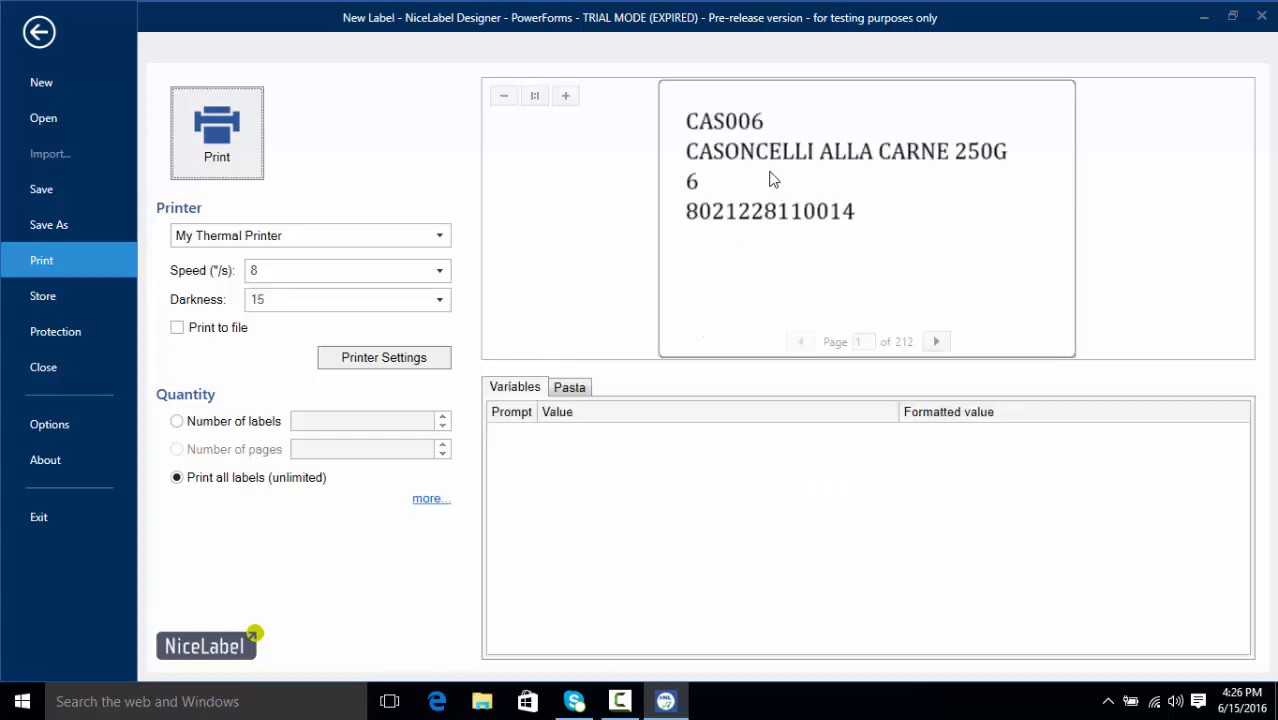
left_click(571, 390)
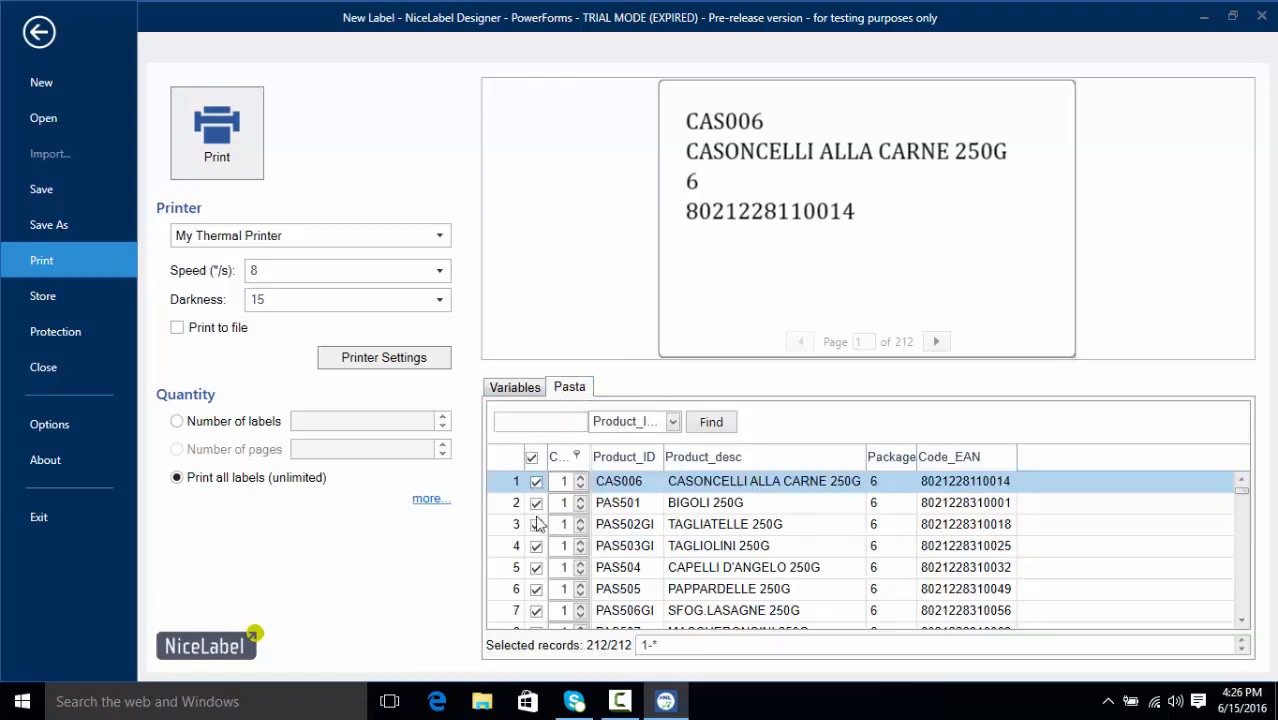
left_click(532, 458)
left_click(536, 481)
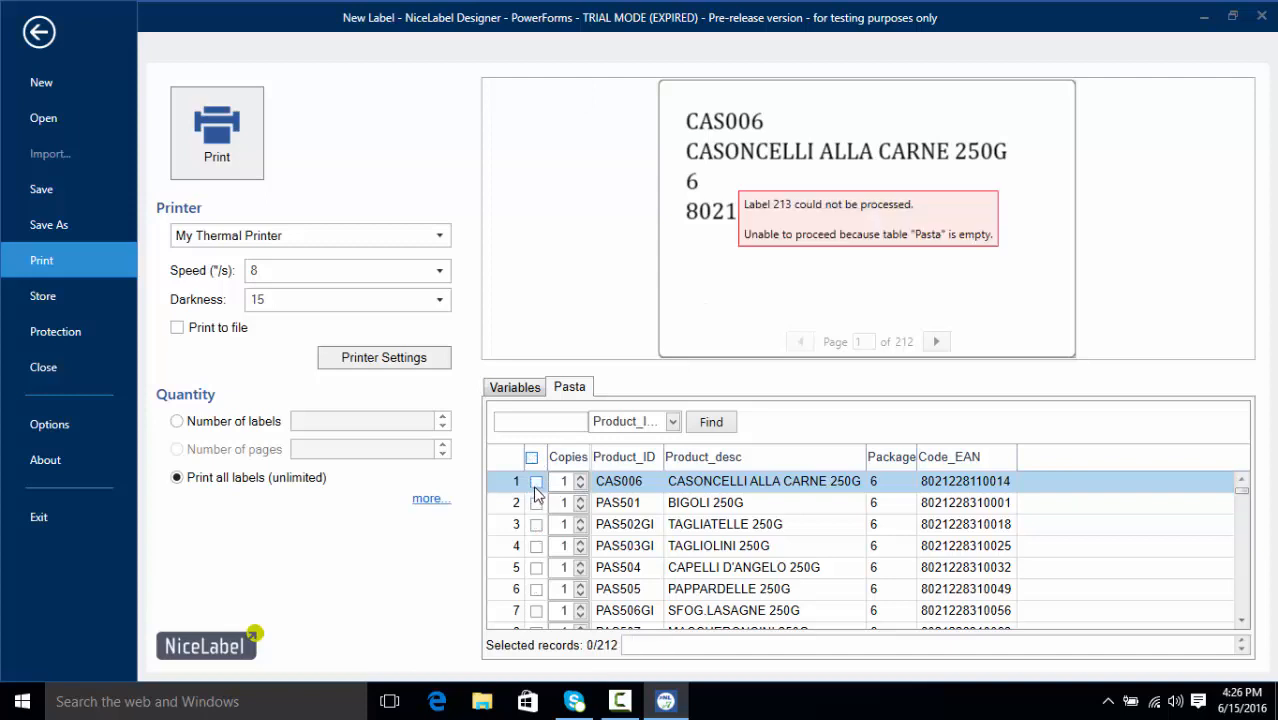
left_click(536, 503)
left_click(536, 524)
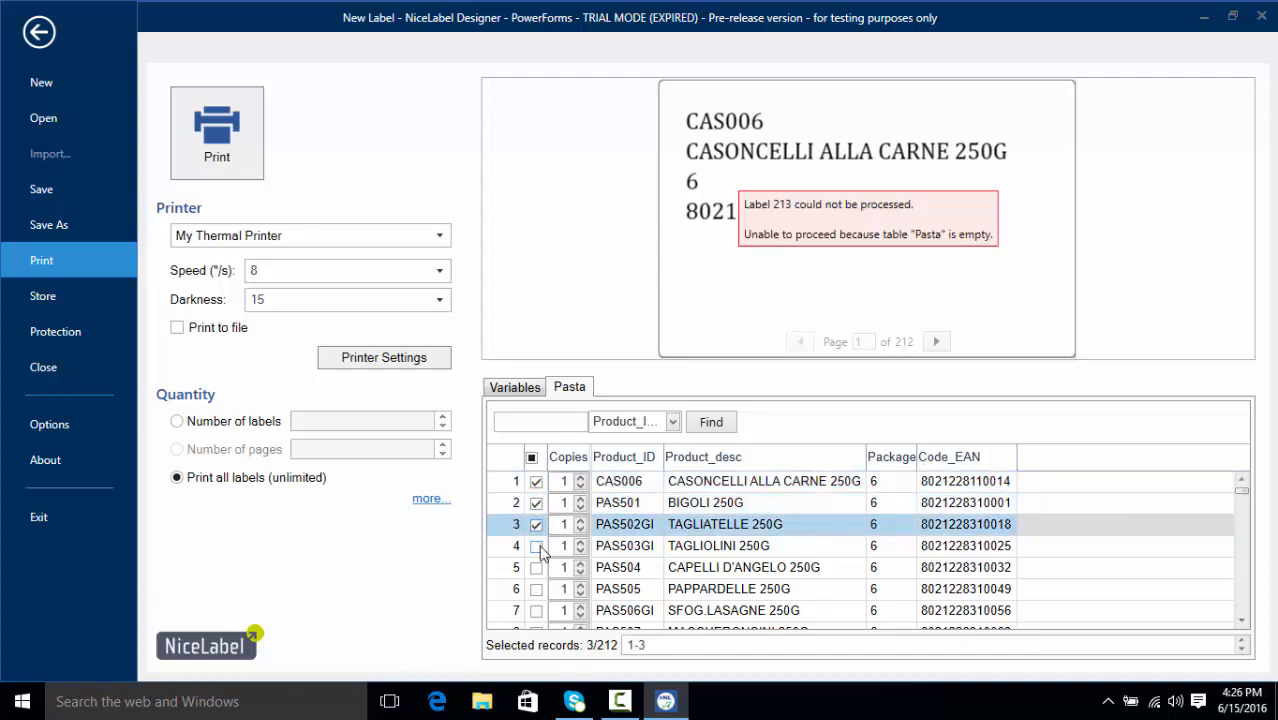
left_click(536, 546)
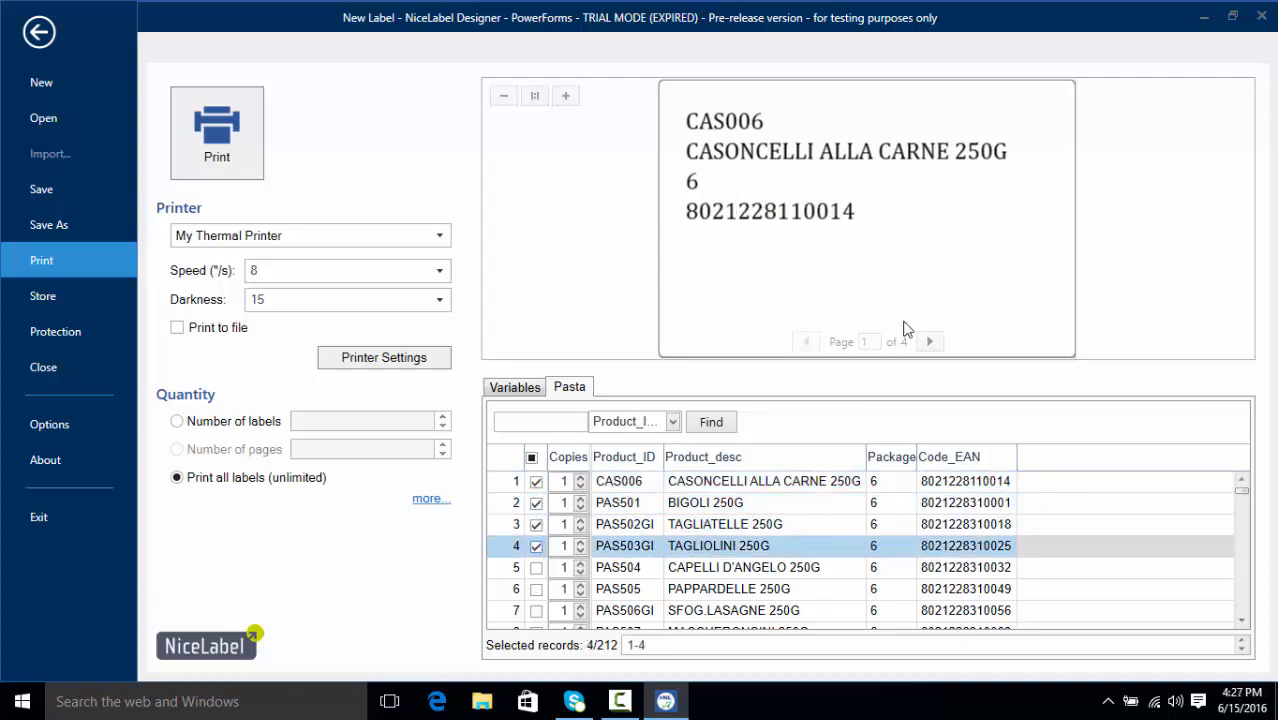
Step: Page through the print preview of the selected records' labels and return to the first one
left_click(930, 342)
left_click(930, 342)
left_click(930, 342)
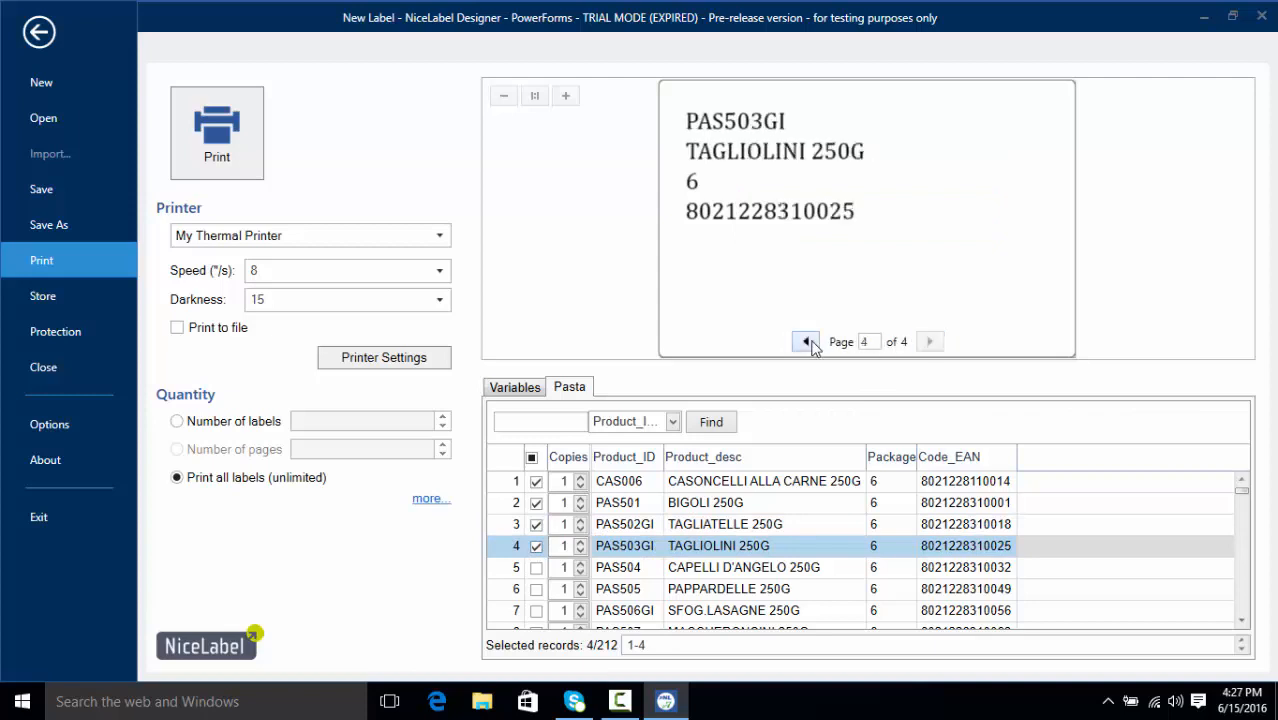
left_click(807, 342)
left_click(807, 342)
left_click(807, 342)
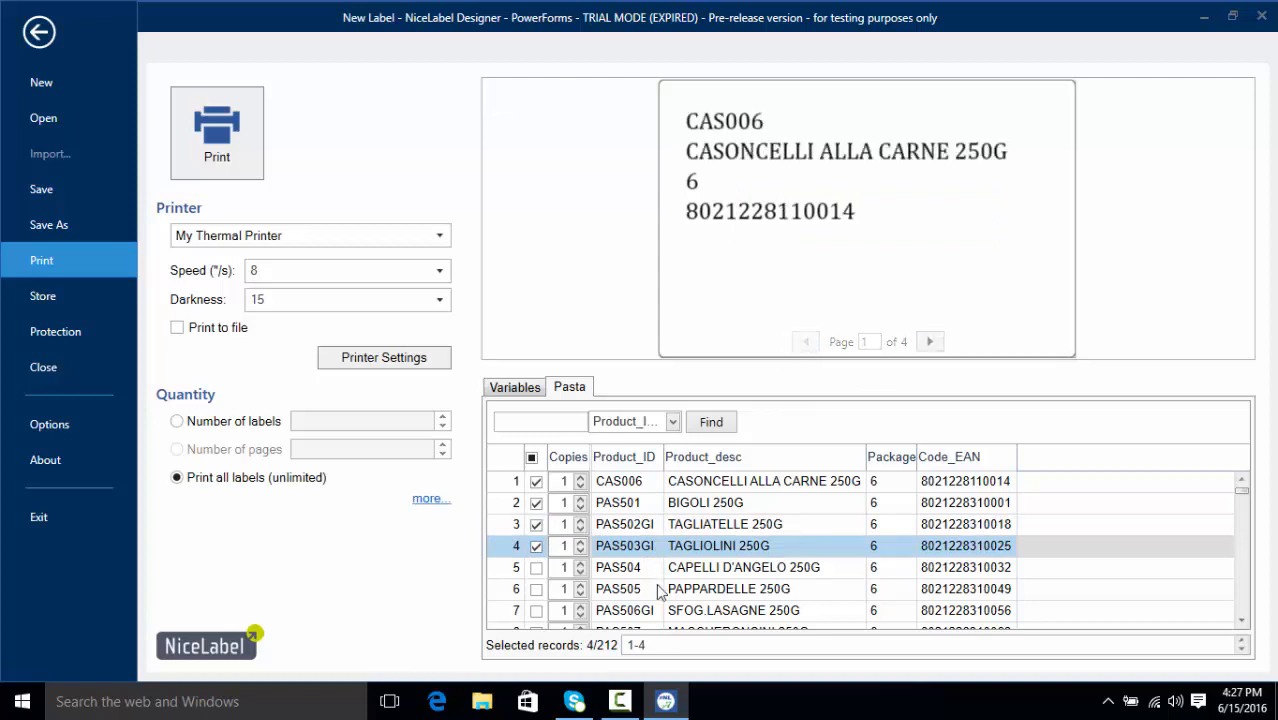
Step: Set the range of selected records to 1-15, and extend it to 1-15,20-27
left_click(676, 645)
left_click_drag(619, 628, 582, 618)
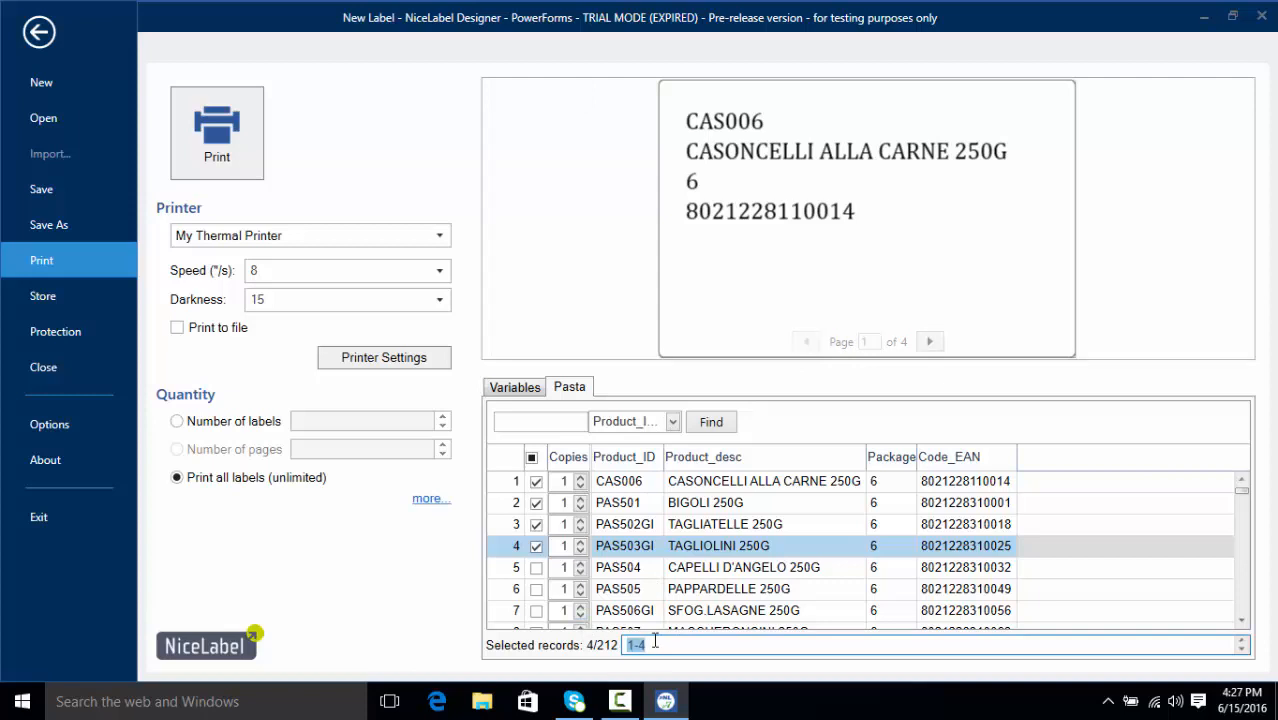
type("15")
key("Return")
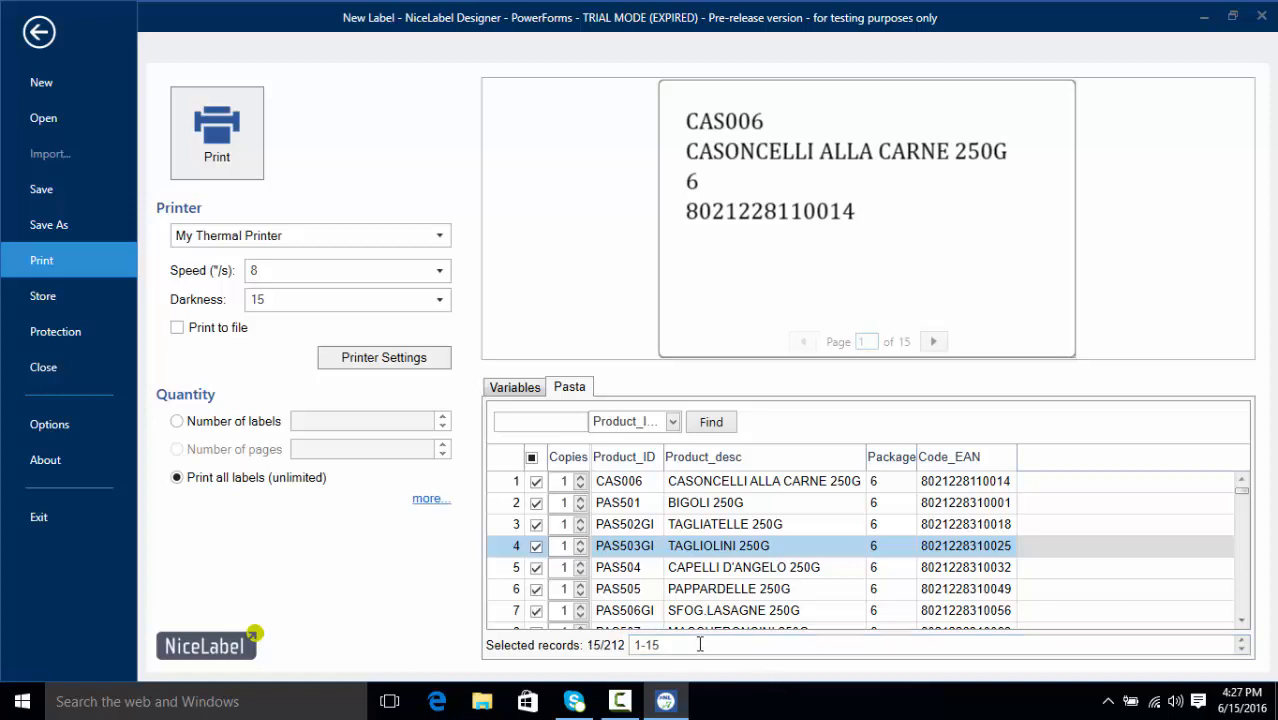
left_click(700, 644)
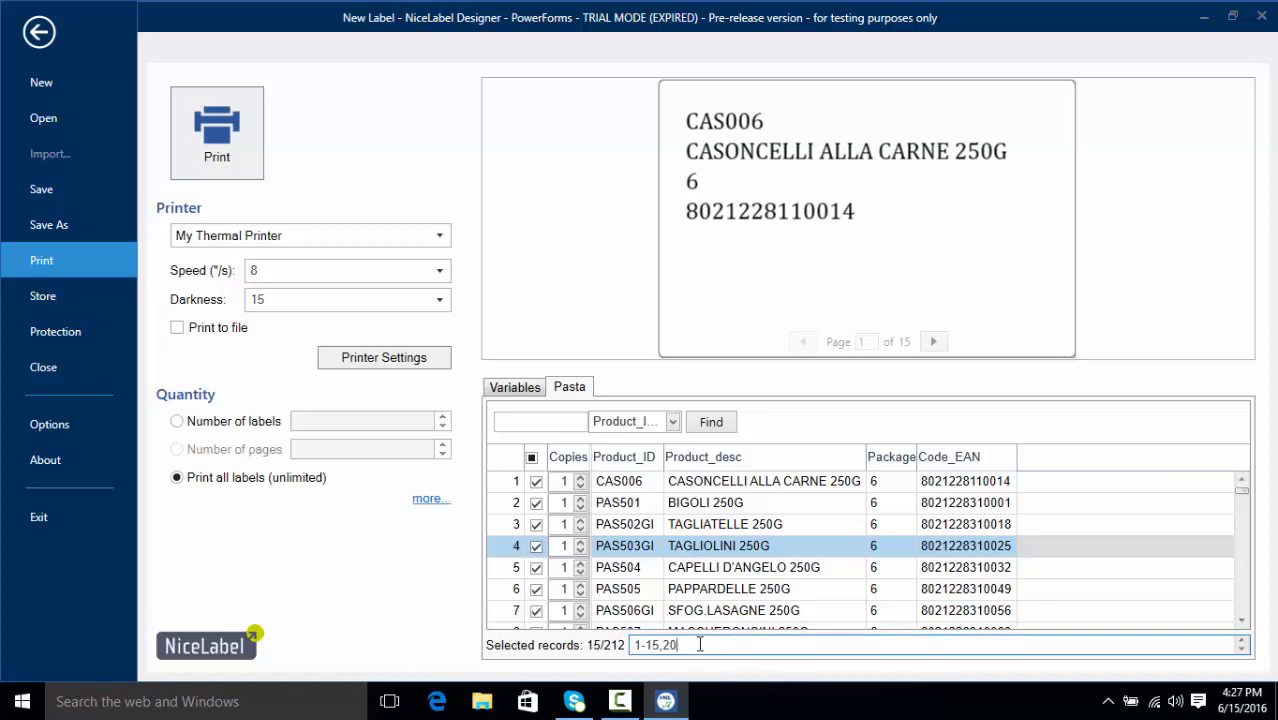
key("Return")
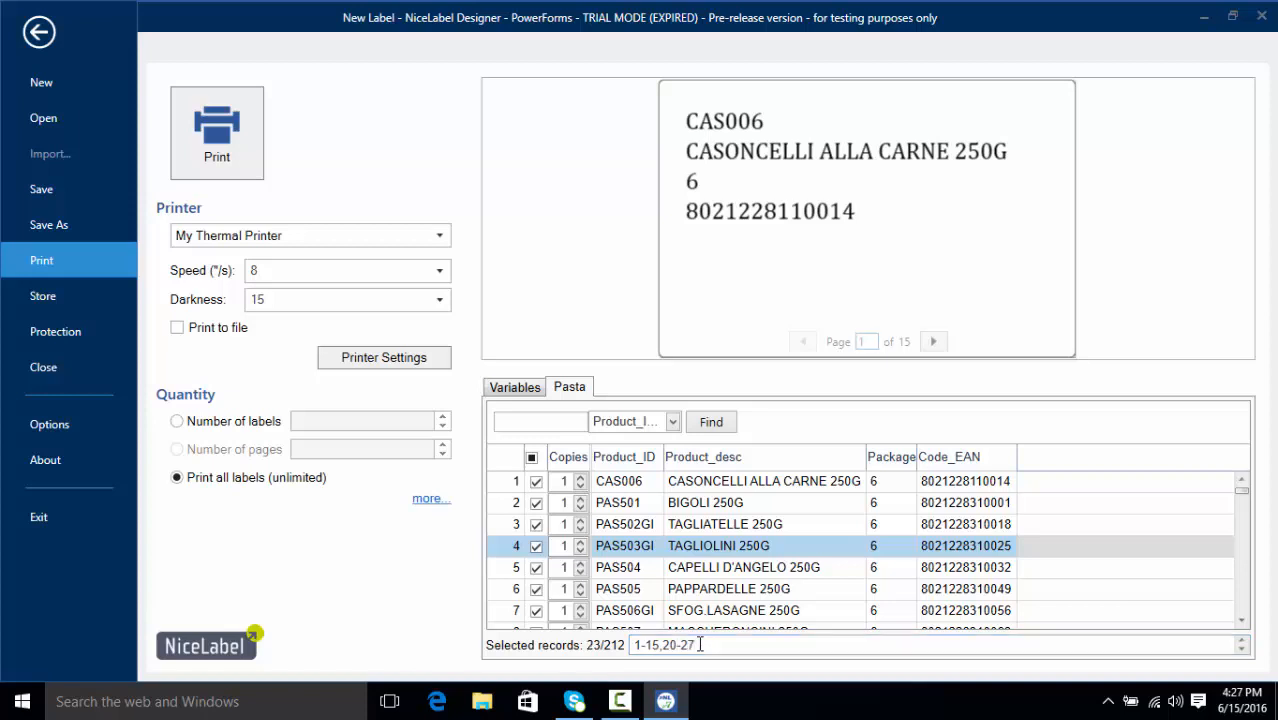
Step: Look through the record list to check which rows are selected for printing, down to record 27
scroll(556, 499, "down", 1)
scroll(630, 548, "down", 3)
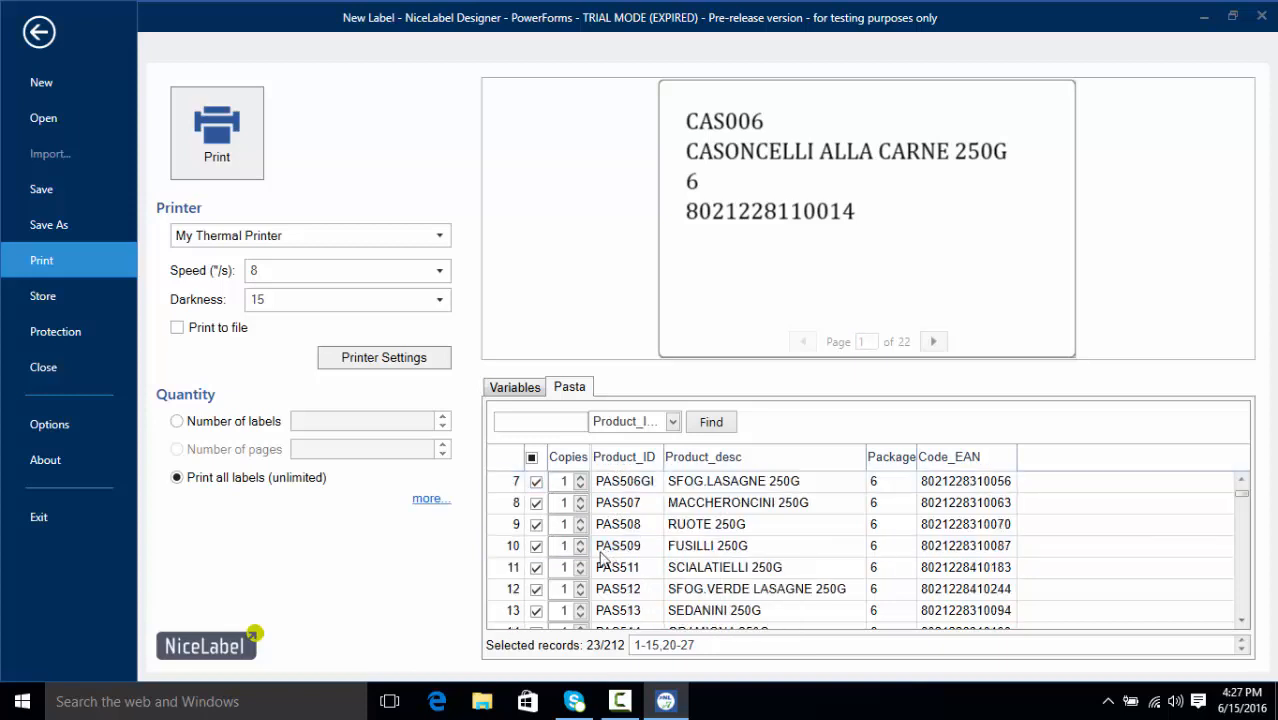
scroll(592, 558, "down", 1)
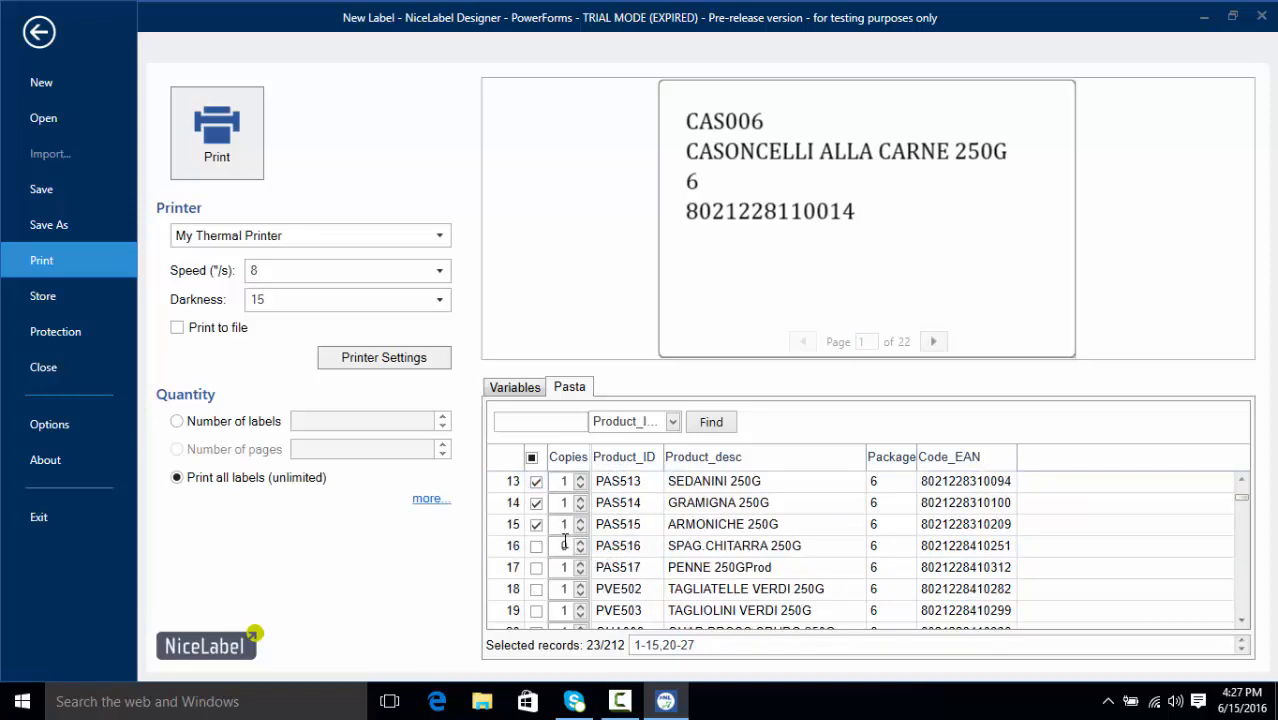
scroll(564, 542, "down", 1)
left_click(557, 548)
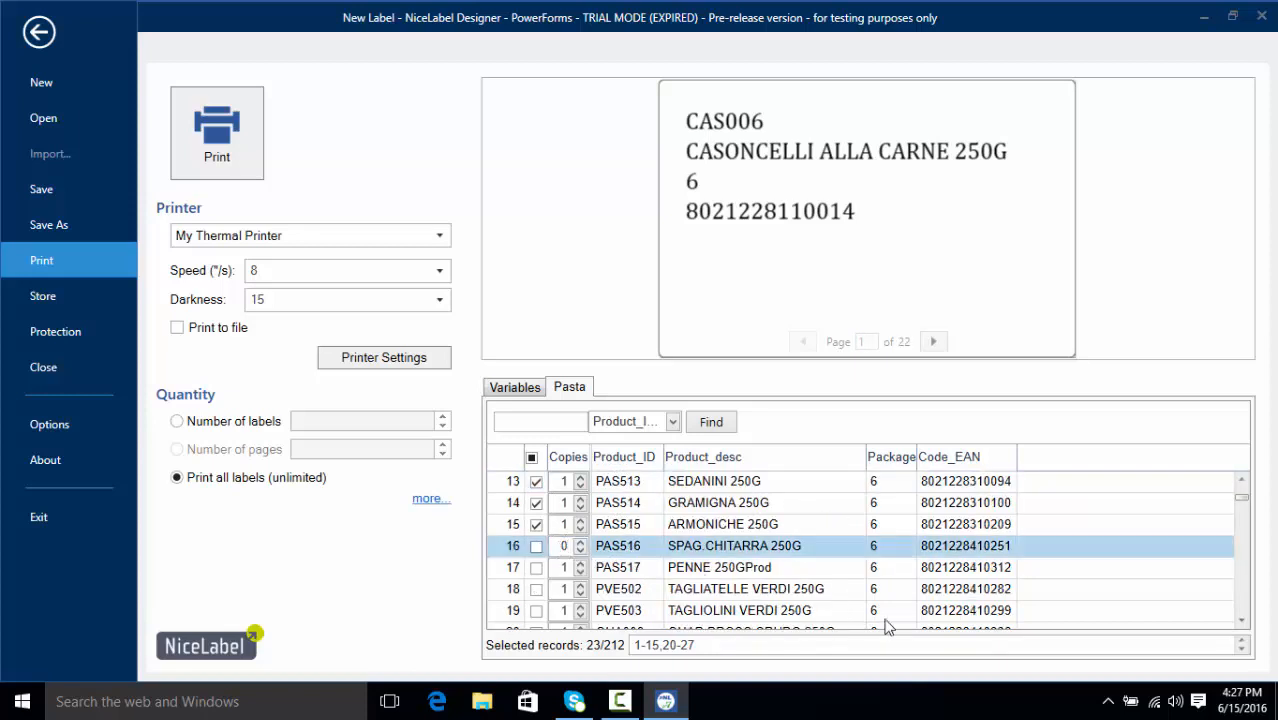
left_click(1241, 621)
left_click(1241, 621)
left_click(1241, 621)
left_click(1241, 621)
left_click(1241, 621)
left_click(1241, 621)
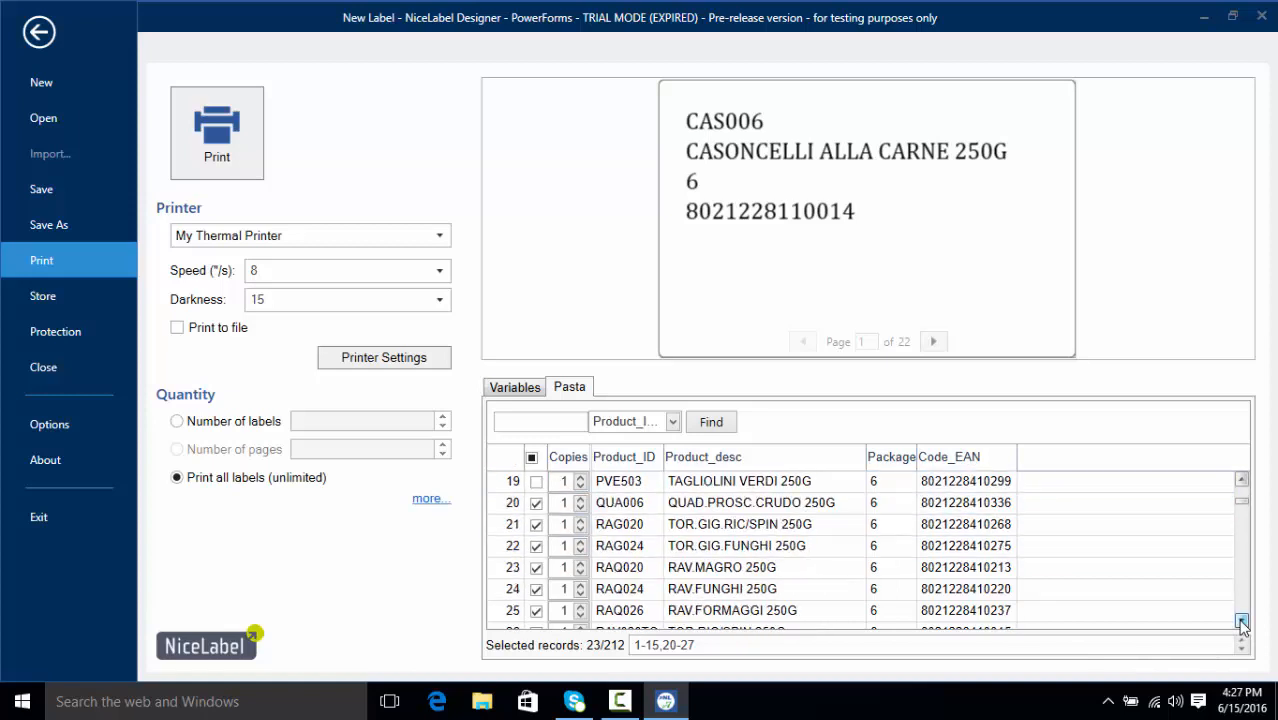
left_click(1241, 621)
left_click(1241, 621)
left_click(1241, 621)
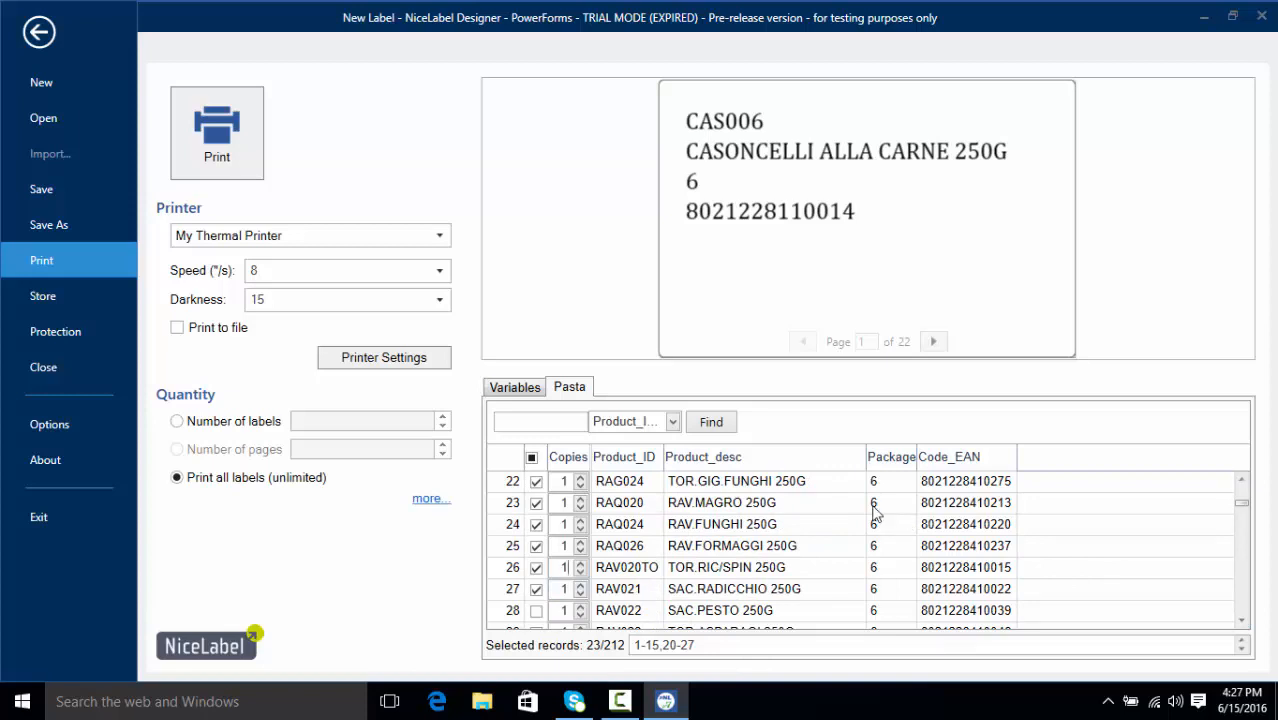
Step: Set the number of copies to 4 for record RAG024 and to 2 for record RAQ020
left_click(580, 477)
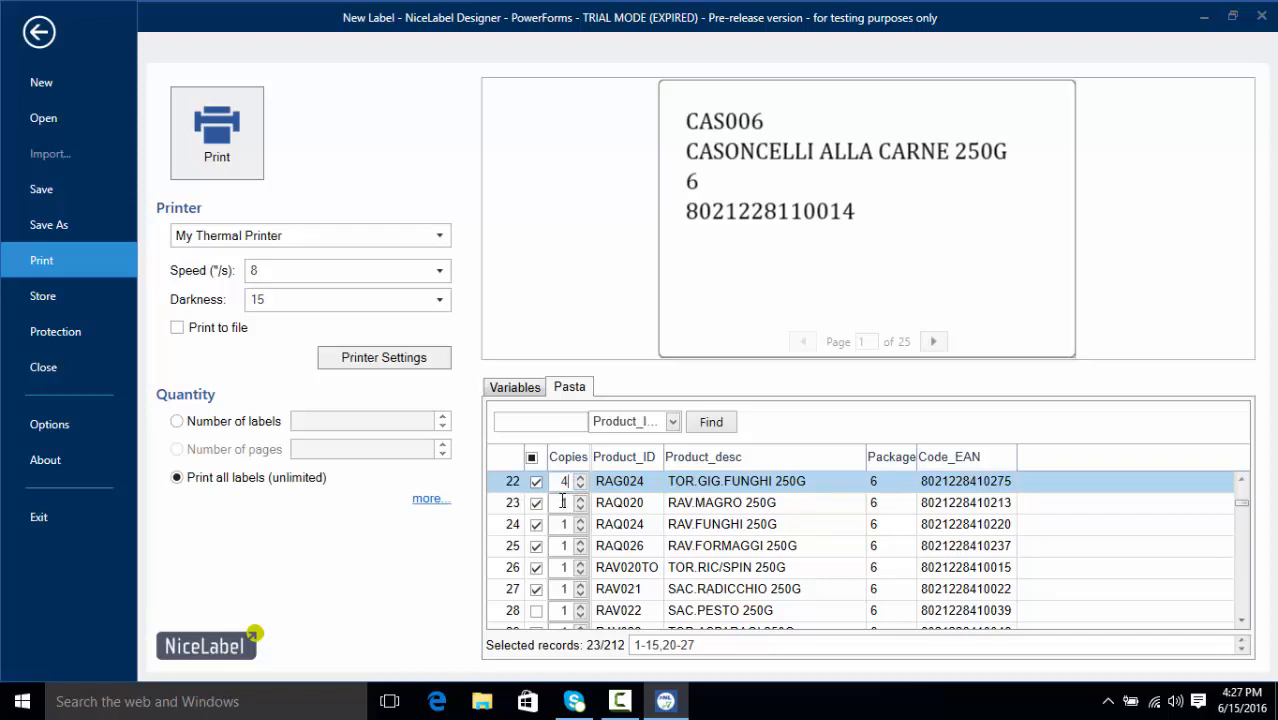
left_click(580, 497)
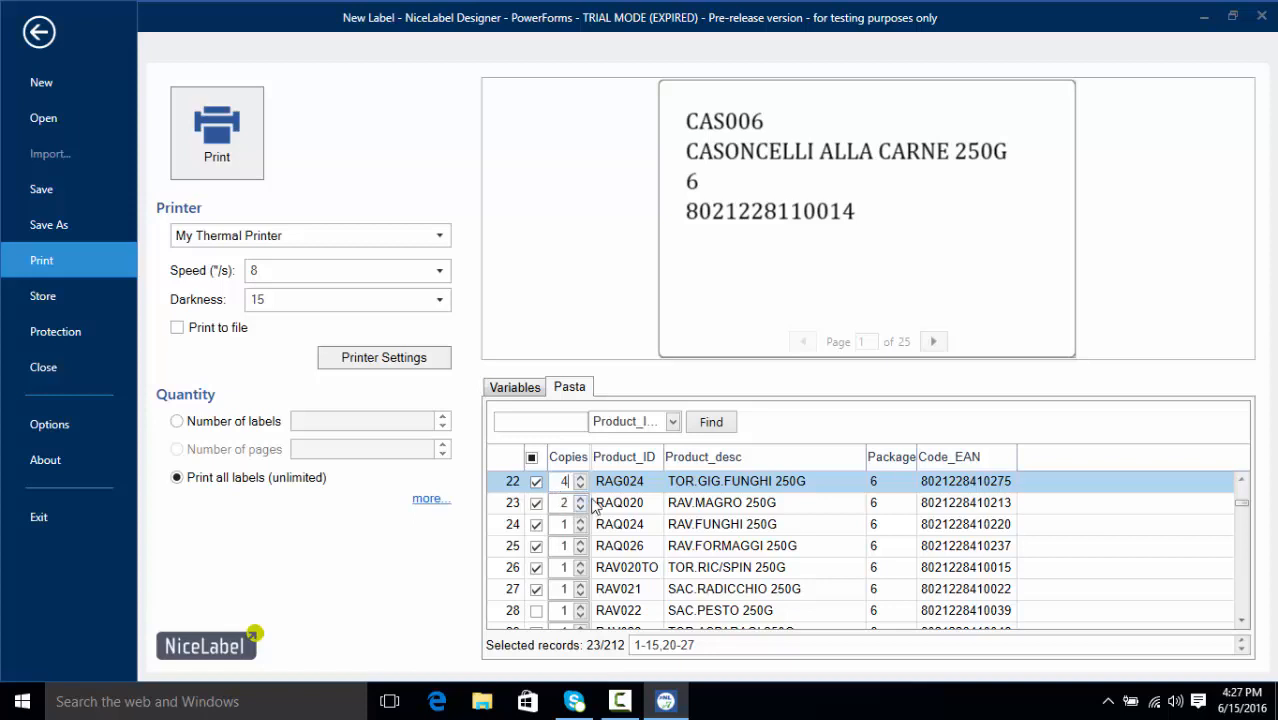